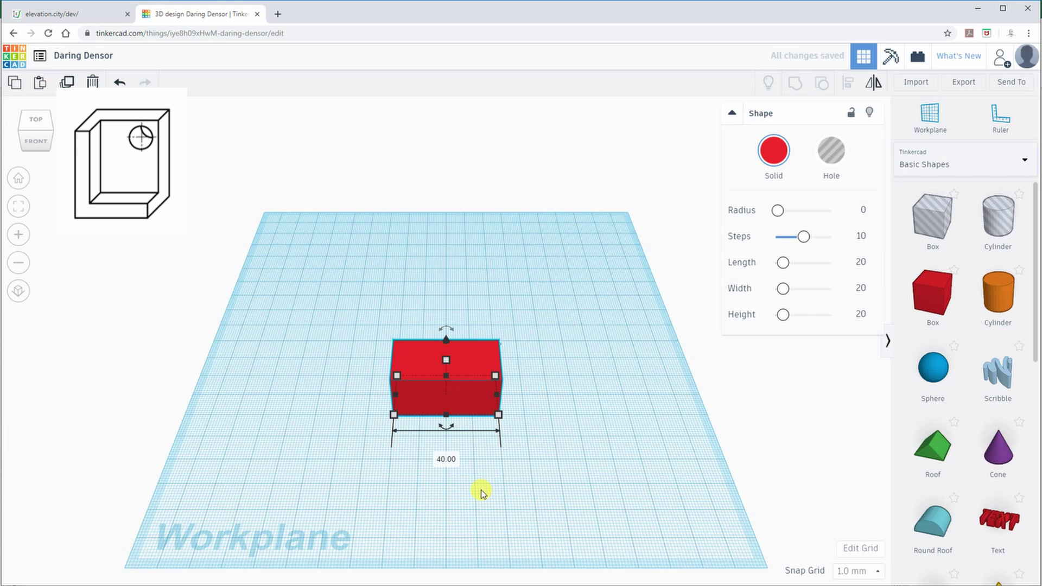
Make the red box taller and narrow its width to about 31 mm
right_click_drag(482, 491, 476, 448)
left_click_drag(443, 330, 443, 279)
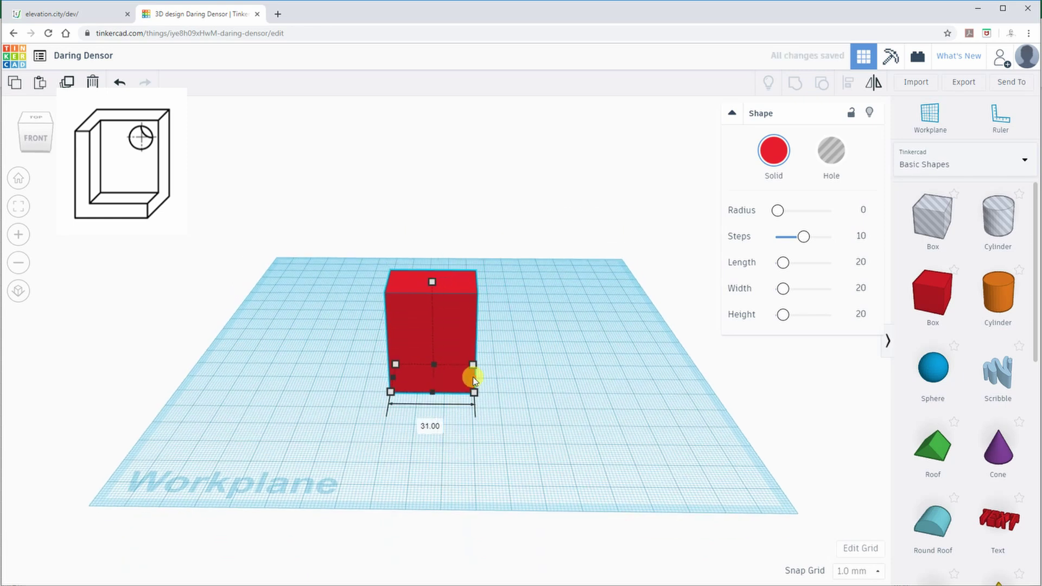
Add a box hole about 24 mm wide and move it into the front of the red box, flush with its right side
right_click_drag(564, 359, 525, 386)
left_click_drag(936, 219, 505, 410)
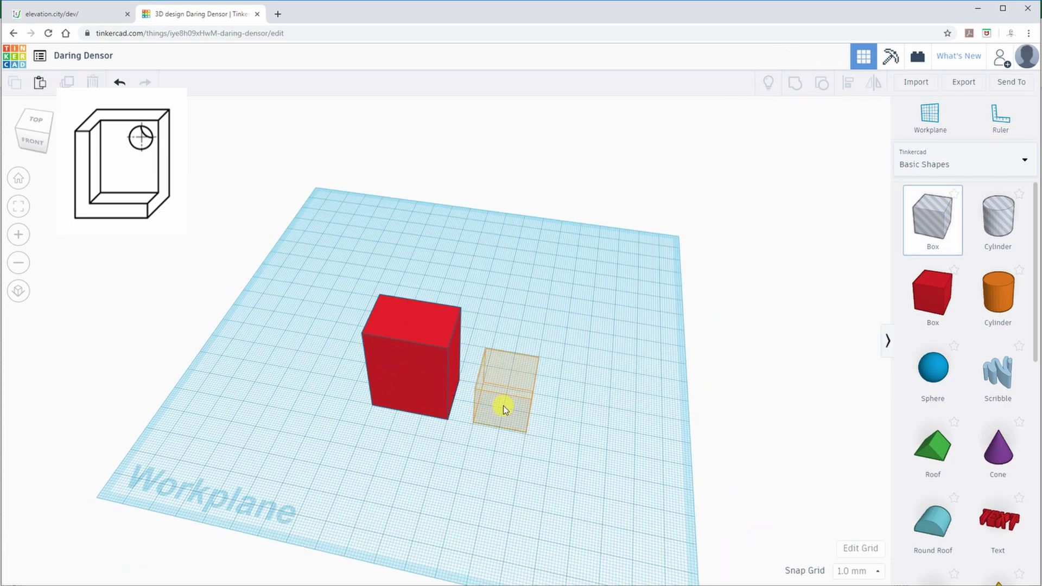
mouse_move(597, 351)
right_mouse_down()
mouse_move(605, 400)
mouse_move(602, 363)
right_mouse_up()
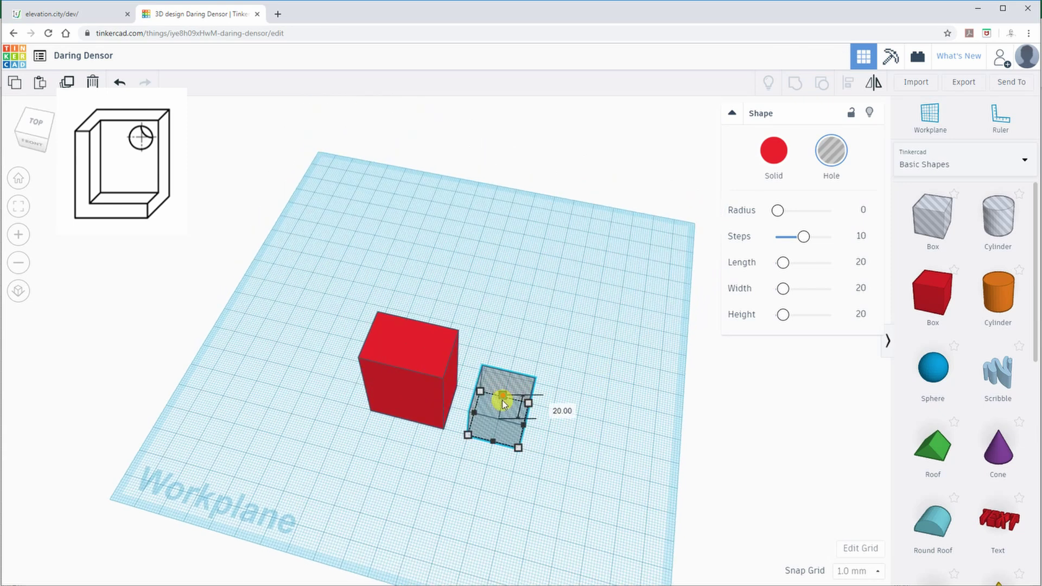
mouse_move(515, 368)
right_mouse_down()
mouse_move(563, 419)
mouse_move(479, 419)
mouse_move(461, 430)
mouse_move(521, 375)
right_mouse_up()
left_click_drag(521, 375, 430, 371)
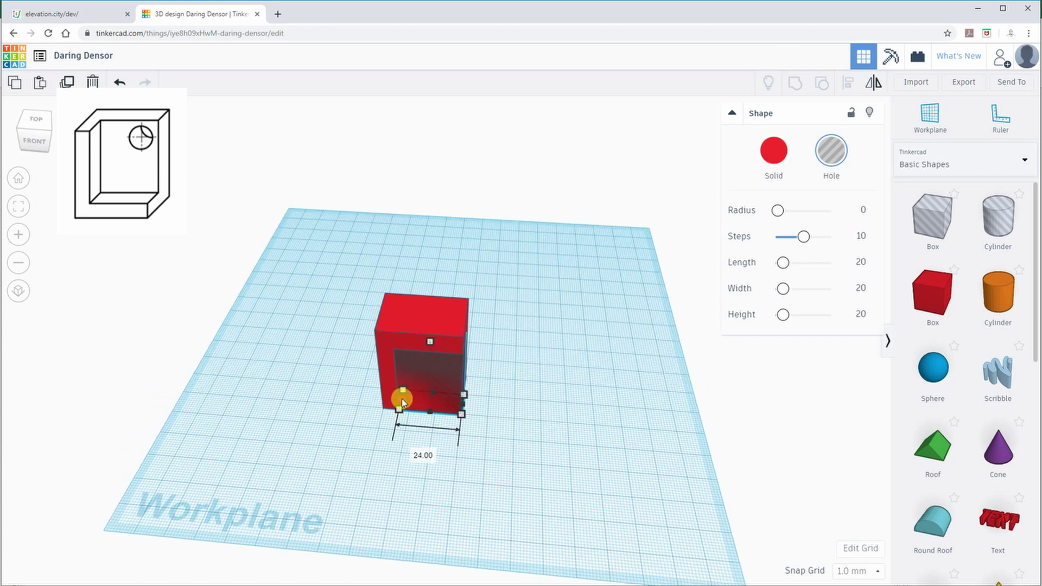
Make the box hole about 34 mm high, raise it above the block's base, and group it with the red box
right_click_drag(402, 401, 453, 350)
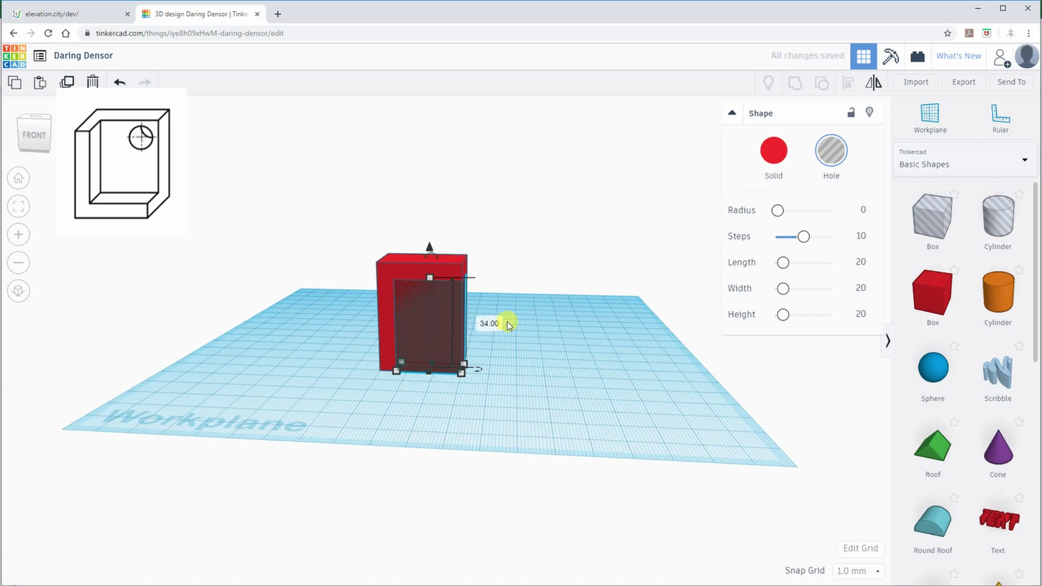
key("ctrl+a")
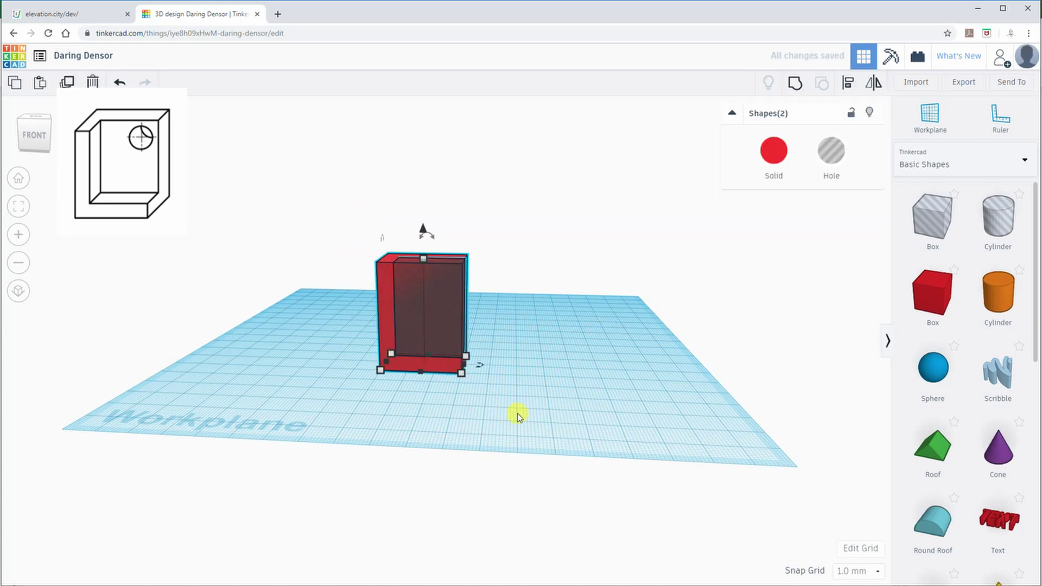
key("ctrl+g")
Add a 64-sided cylinder hole about 8 mm in diameter, lay it horizontally front to back, and raise it about 27 mm
right_click_drag(591, 293, 548, 340)
left_click_drag(998, 223, 495, 413)
right_click_drag(520, 439, 430, 320)
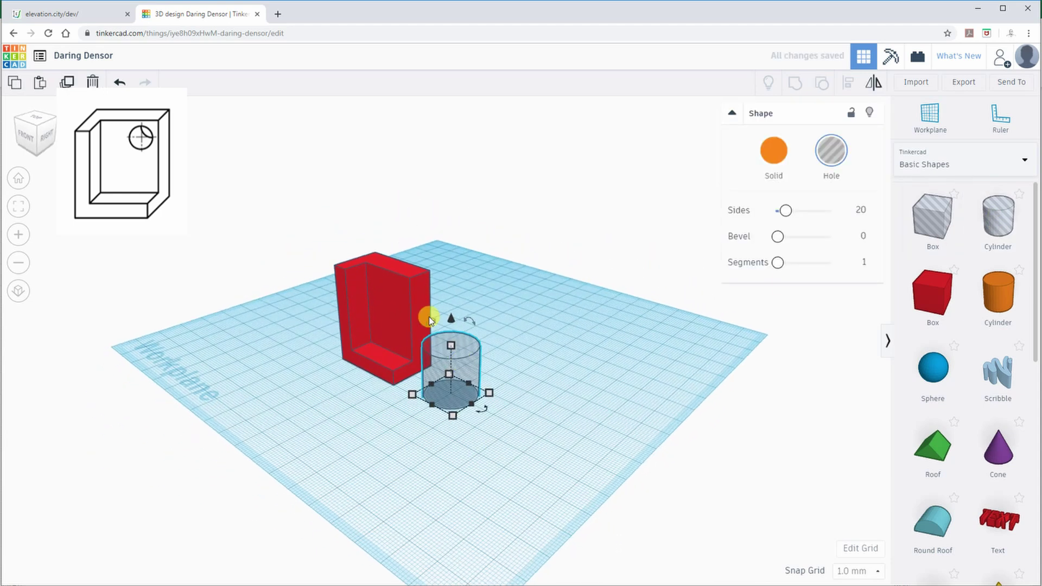
right_click_drag(380, 456, 488, 443)
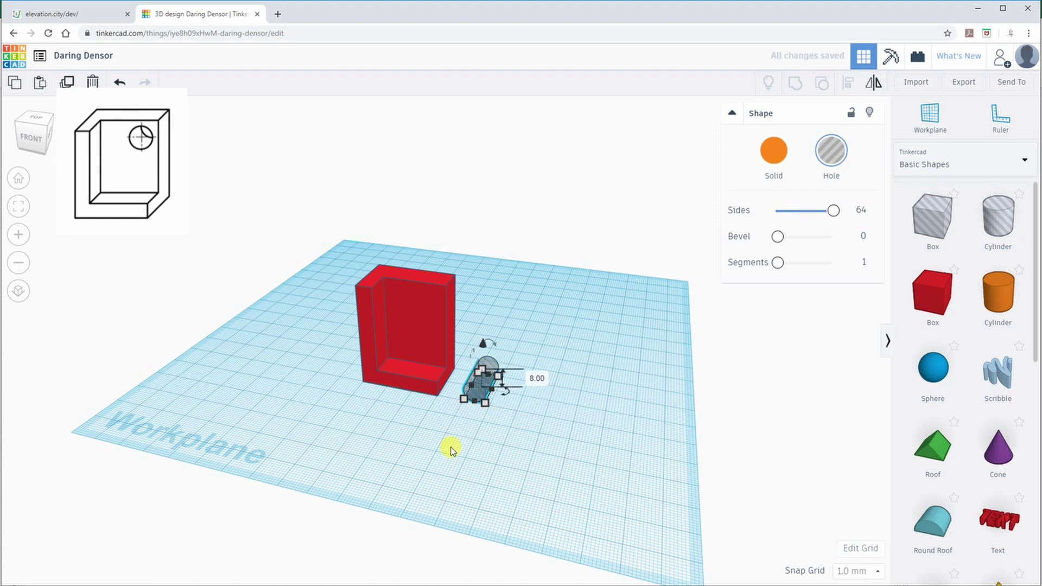
right_click_drag(451, 450, 501, 331)
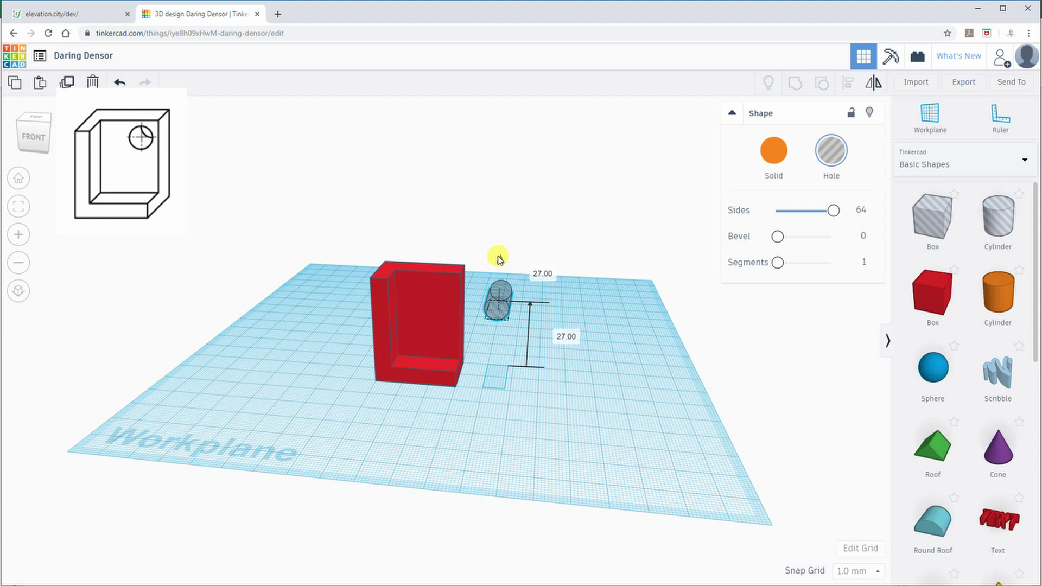
Position the cylinder hole in the upper right of the block's recessed face, checking it in an orthographic front view
scroll(501, 314, "up", 5)
left_click_drag(545, 281, 430, 269)
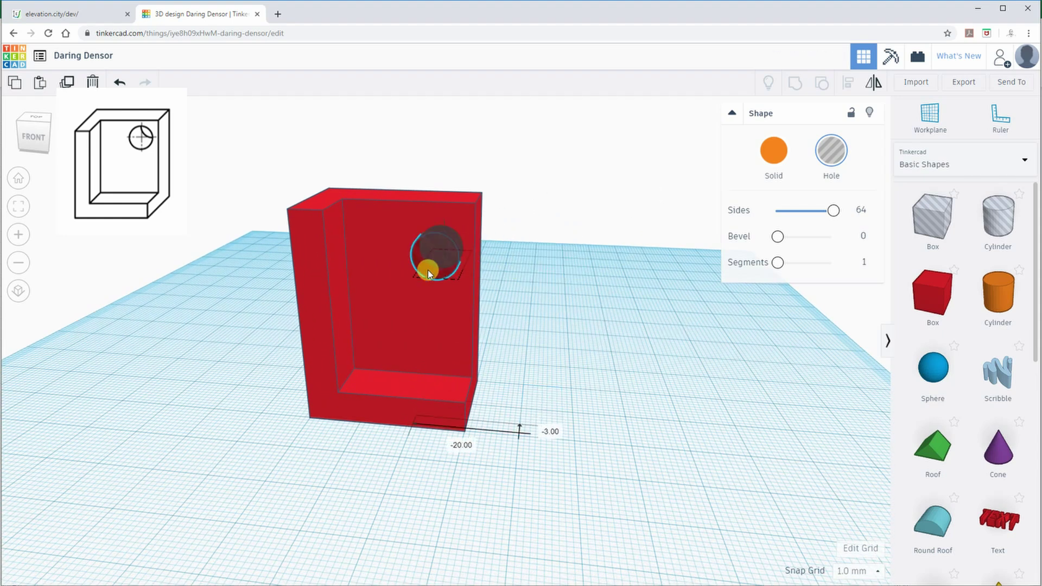
left_click(34, 137)
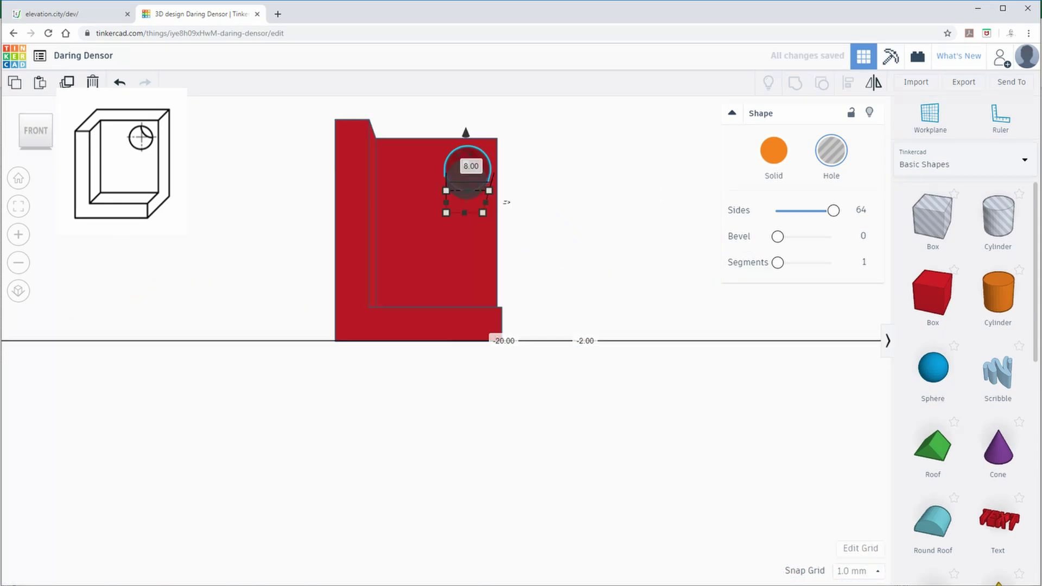
left_click(17, 292)
scroll(451, 211, "up", 3)
middle_click_drag(559, 161, 548, 304)
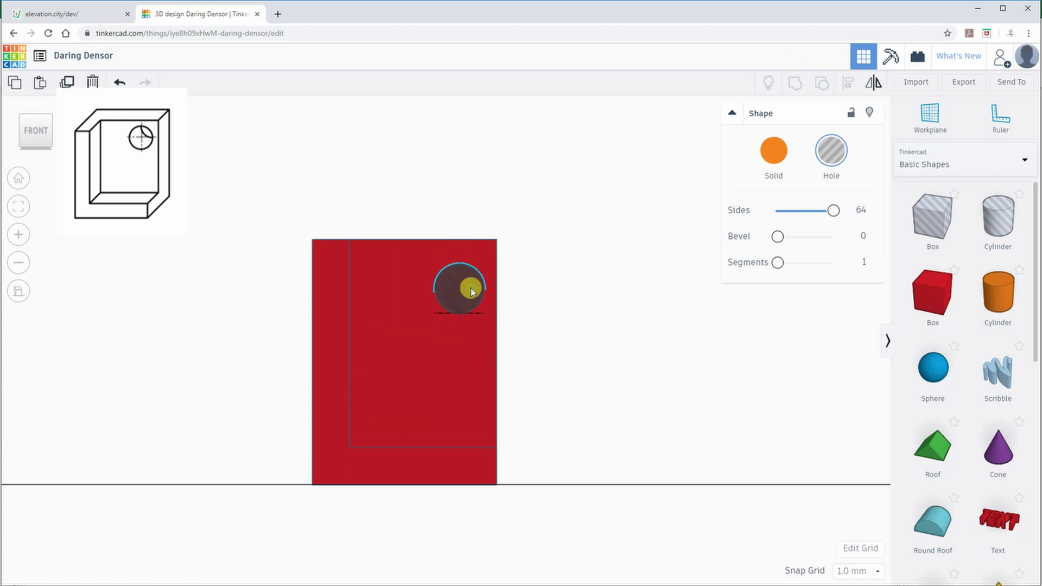
Group the cylinder hole with the red block to cut the round through-hole
left_click(588, 302)
right_click_drag(586, 303, 505, 332)
left_click_drag(213, 215, 474, 561)
Examine the finished block from the front, top, right and left sides and compare it with the reference drawing
left_click(18, 178)
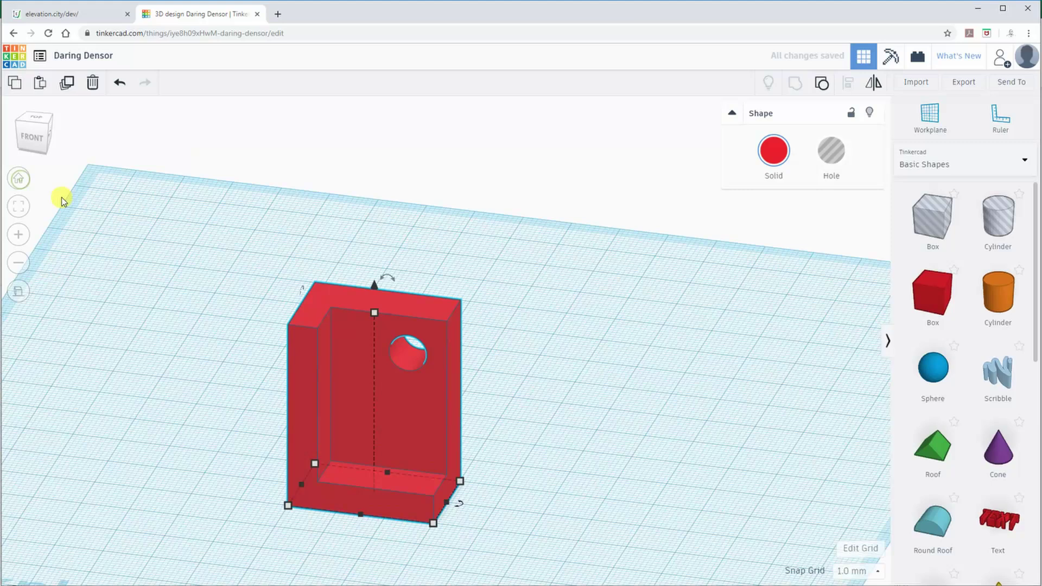
right_click_drag(326, 462, 391, 369)
scroll(466, 318, "up", 3)
scroll(467, 319, "up", 2)
right_click_drag(467, 321, 424, 144)
middle_click_drag(424, 144, 431, 241)
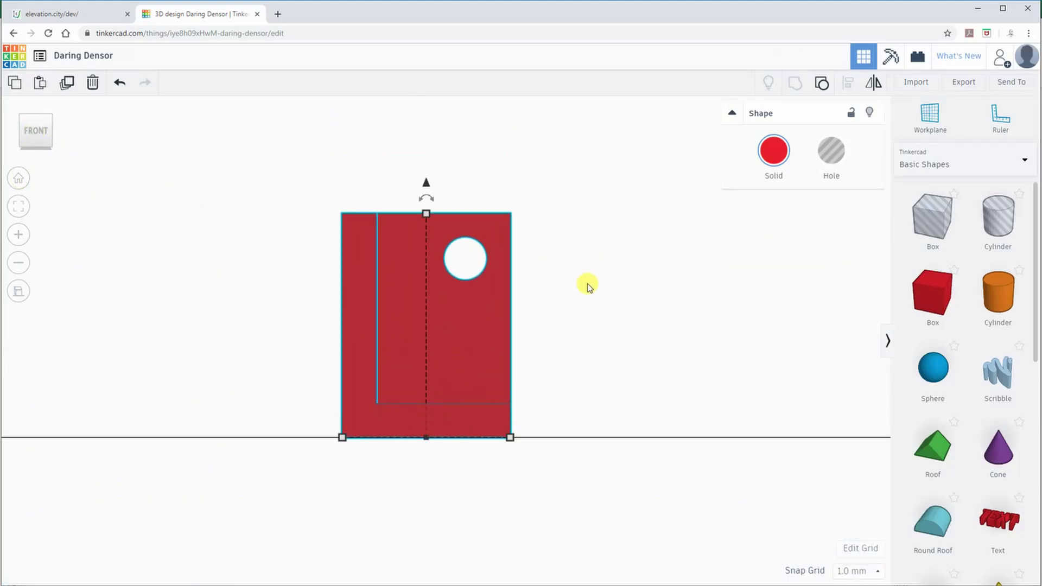
left_click(583, 281)
right_click_drag(583, 282, 554, 320)
left_click(36, 131)
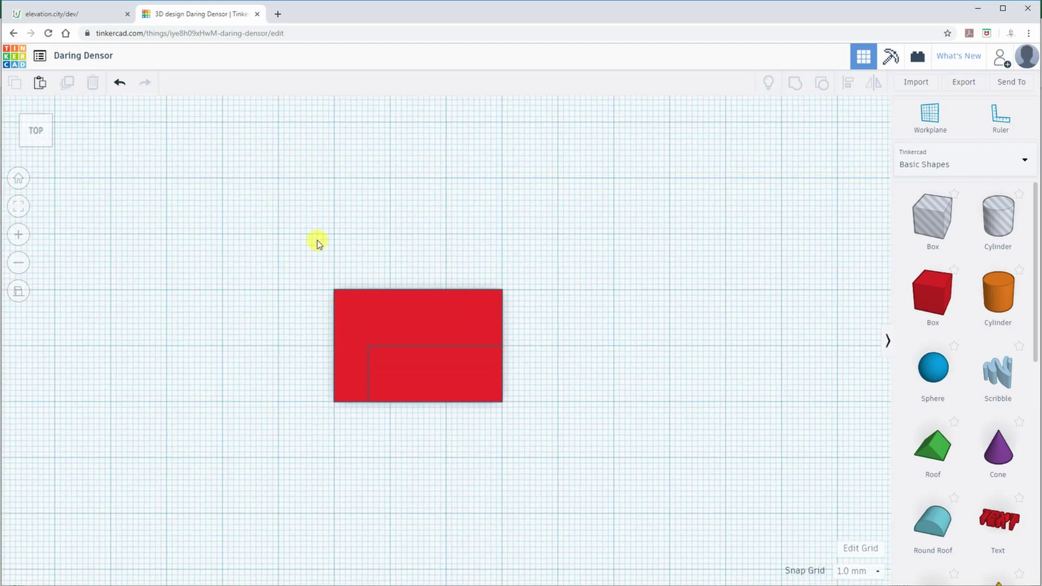
right_click_drag(439, 478, 279, 342)
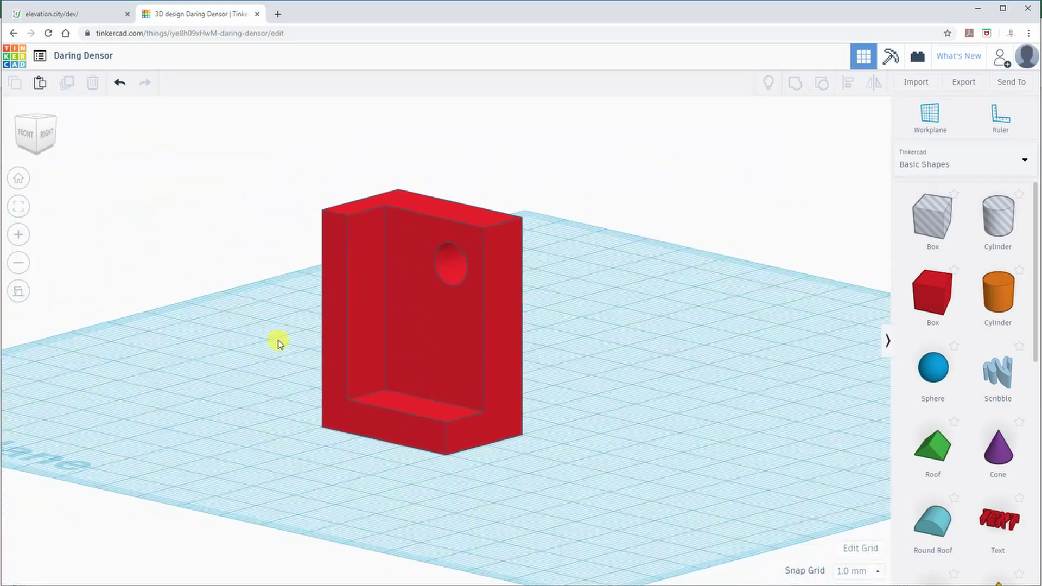
left_click(34, 134)
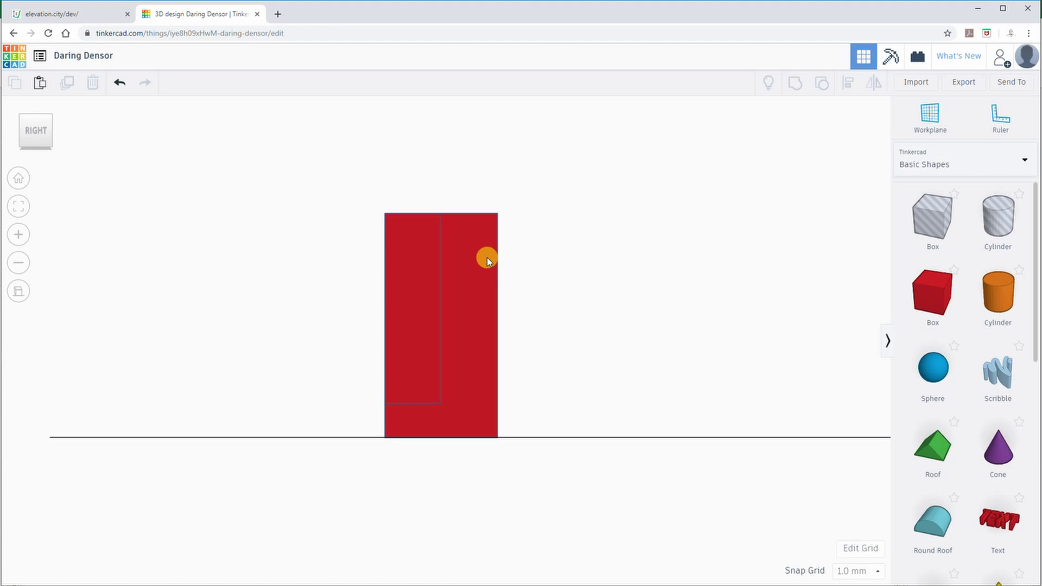
right_click_drag(414, 307, 358, 361)
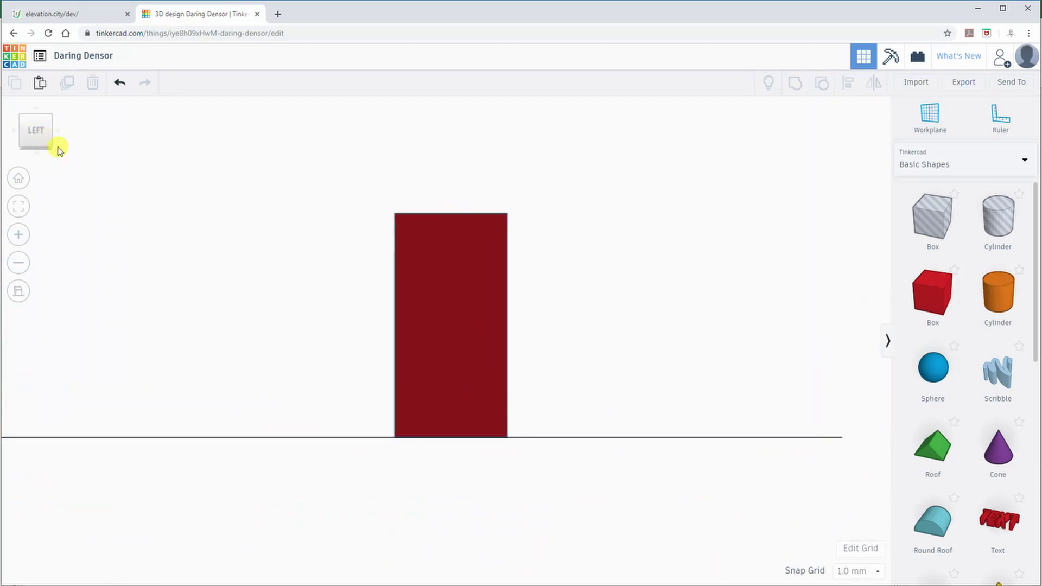
left_click(26, 294)
right_click_drag(635, 275, 286, 317)
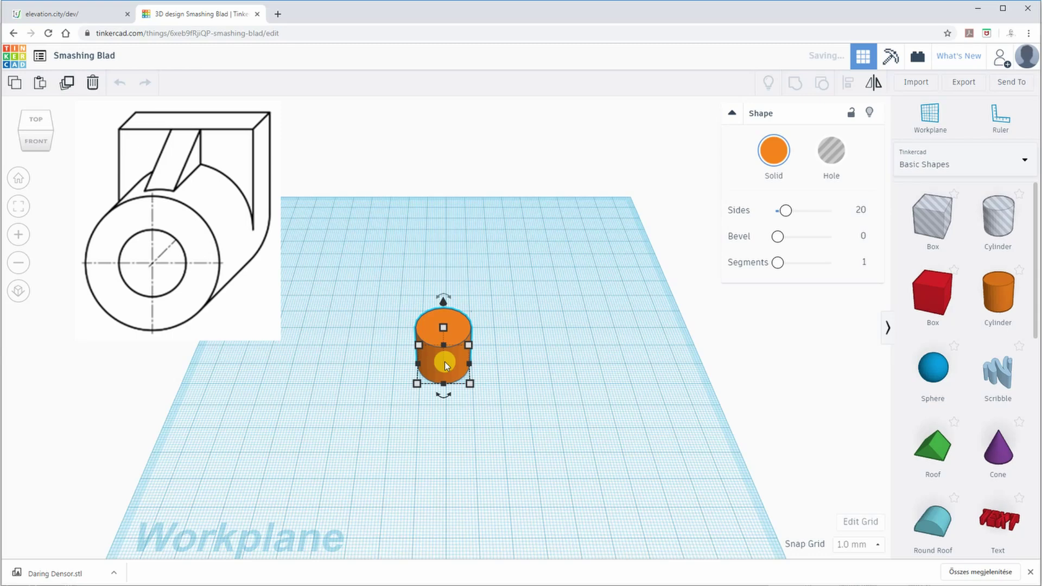
Set the orange cylinder to 64 sides and rotate it 90° so it lies horizontally front to back
scroll(444, 365, "up", 4)
left_click_drag(786, 211, 836, 211)
right_click_drag(591, 375, 472, 318)
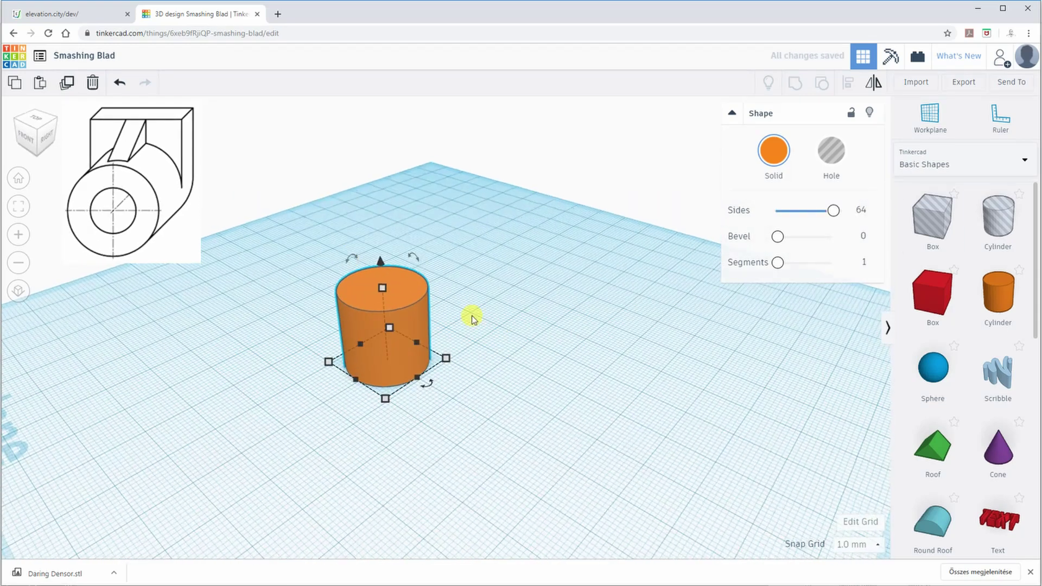
left_click_drag(352, 257, 294, 328)
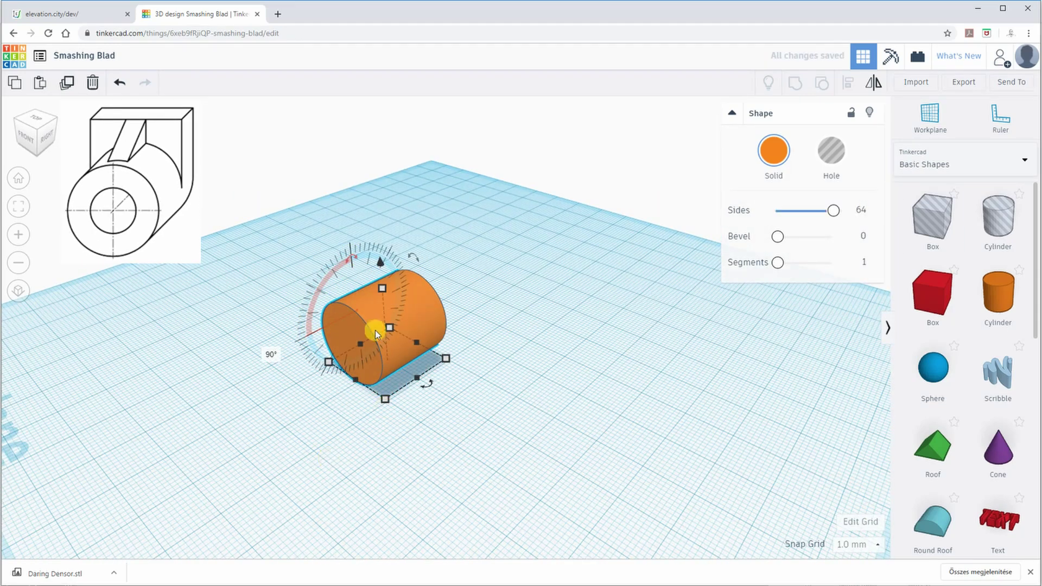
Resize the horizontal cylinder to about 41 mm wide and 30 mm long, and increase its height until its face is round
right_click_drag(476, 345, 424, 380)
left_click_drag(460, 385, 511, 401)
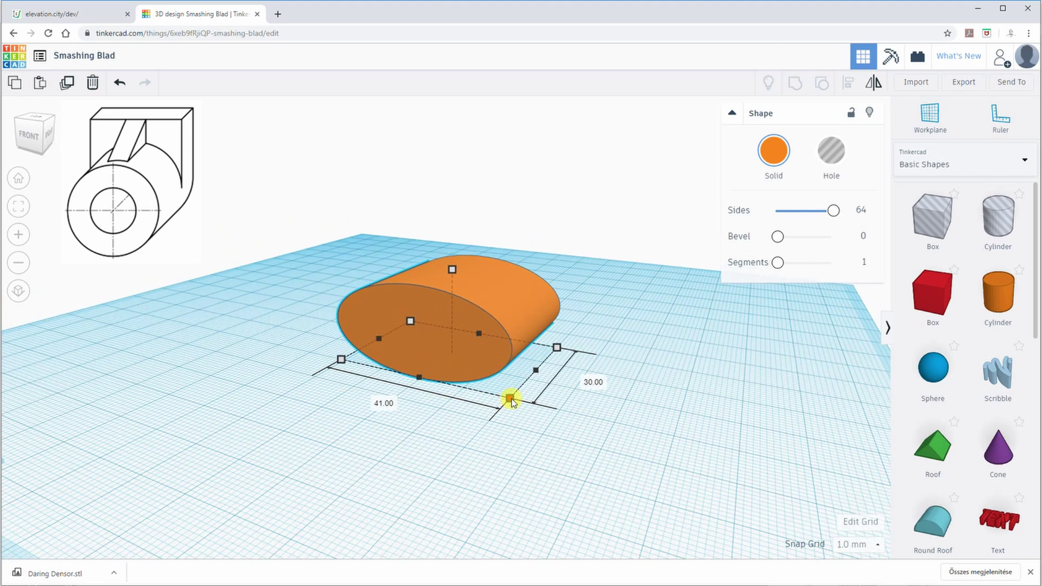
left_click_drag(456, 270, 455, 204)
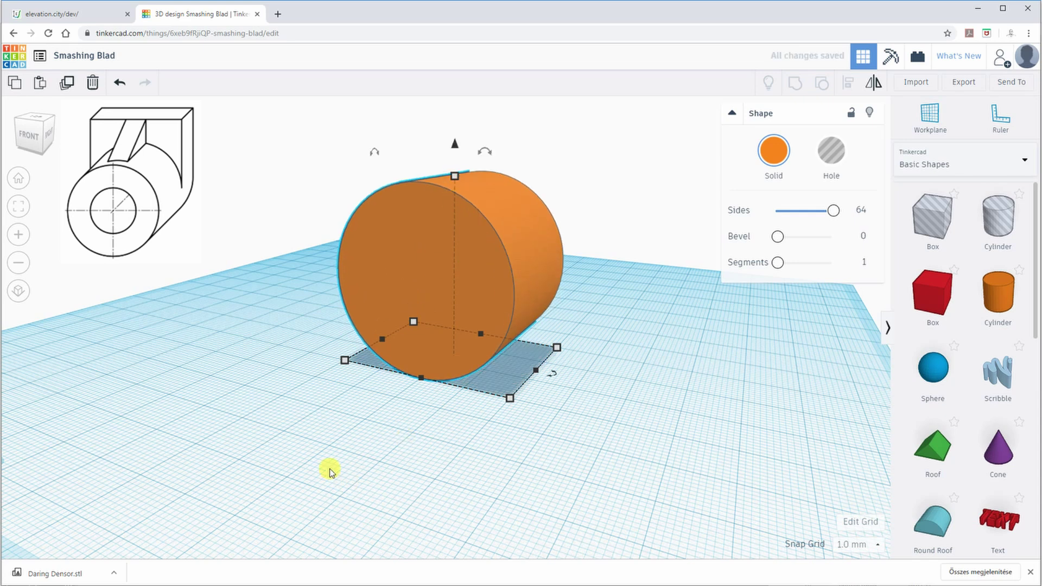
Add a cylinder hole beside the orange cylinder, lay it along the same axis, and make it about 30 mm long
right_click_drag(330, 473, 385, 479)
left_click_drag(1002, 224, 653, 378)
right_click_drag(757, 349, 820, 351)
left_click_drag(629, 266, 671, 404)
left_click(42, 145)
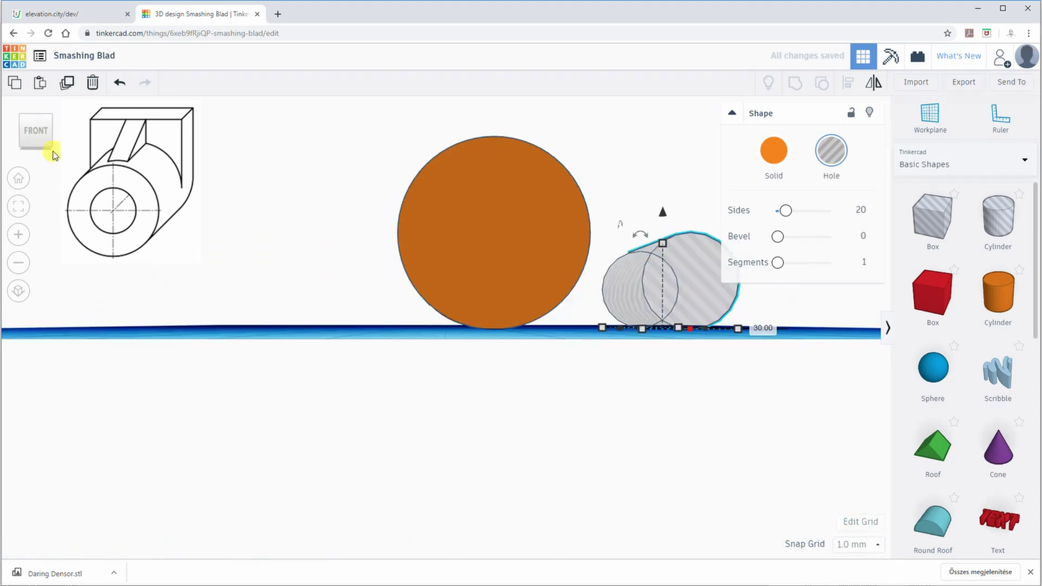
Set the cylinder hole to 64 sides and centre it inside the orange cylinder in an orthographic front view
left_click(18, 291)
left_click_drag(845, 218, 836, 213)
left_click_drag(660, 260, 489, 186)
mouse_move(653, 222)
right_mouse_down()
mouse_move(614, 244)
mouse_move(634, 226)
right_mouse_up()
right_click_drag(466, 339, 502, 293)
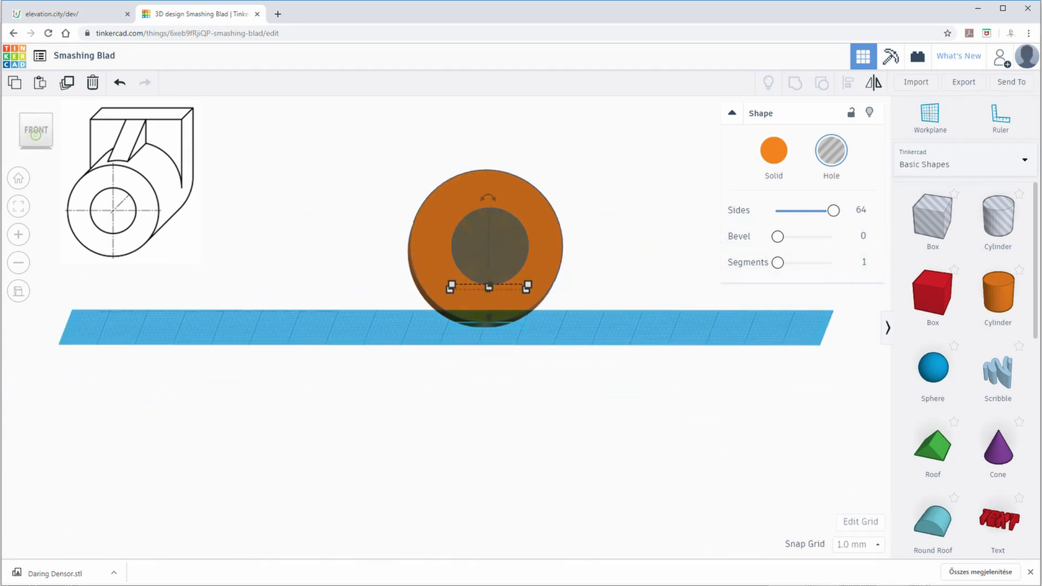
scroll(521, 209, "up", 3)
left_click(621, 288)
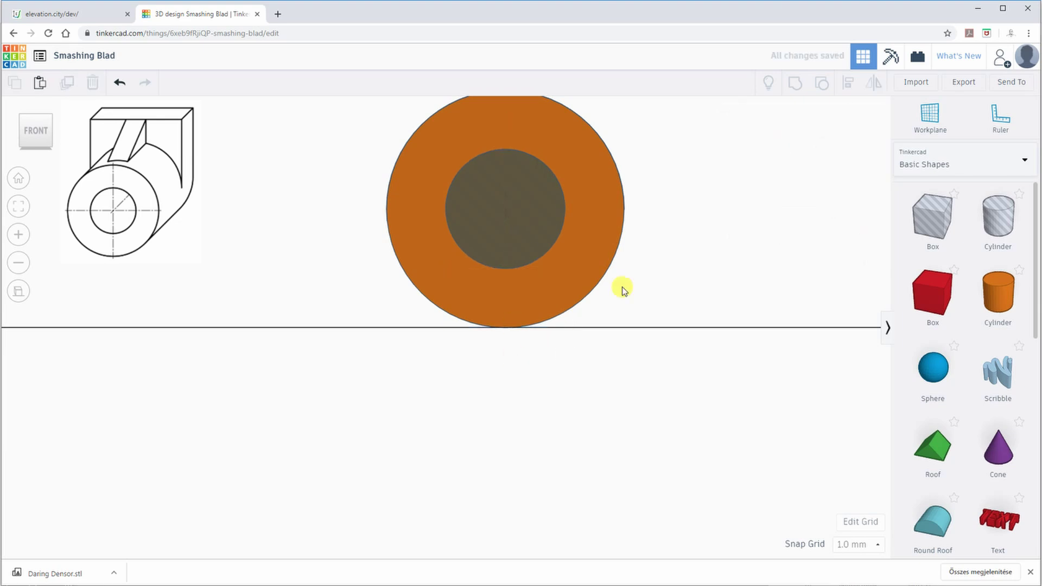
scroll(682, 214, "down", 2)
right_click_drag(682, 214, 296, 168)
left_click_drag(295, 168, 611, 462)
Add a red box 40 mm wide and 10 mm deep beside the cylinder, and raise it to the cylinder's mid-height
left_click_drag(940, 296, 710, 472)
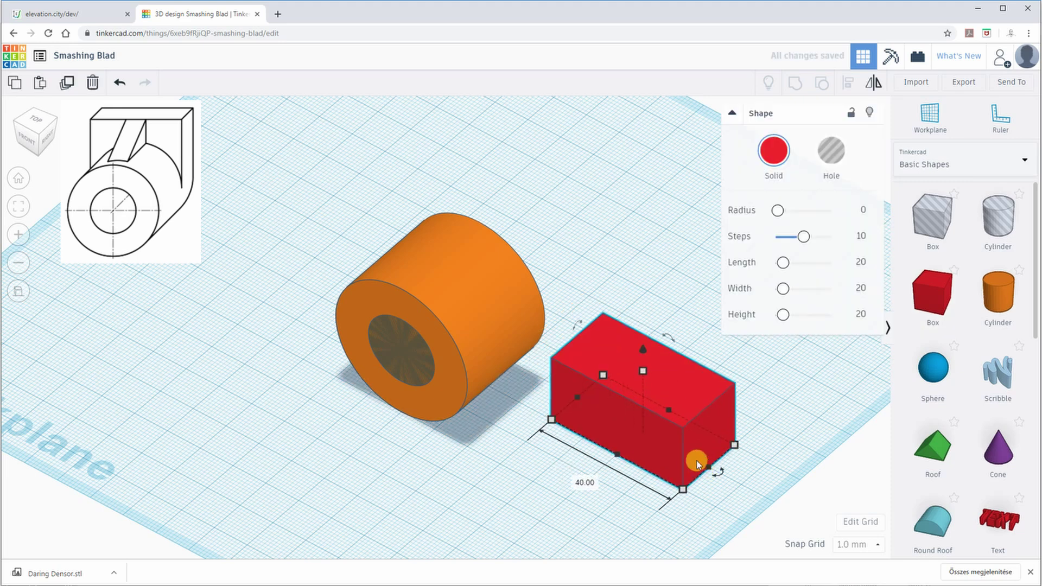
left_click_drag(617, 458, 694, 432)
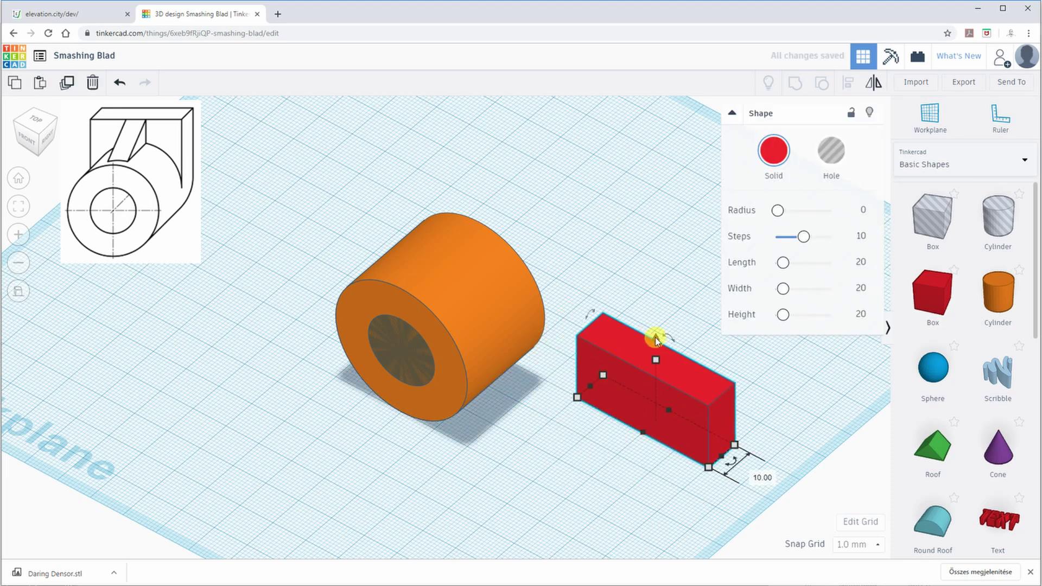
left_click_drag(656, 340, 659, 273)
Move the red box sideways in the front view until its edges line up with the cylinder's sides
left_click(31, 139)
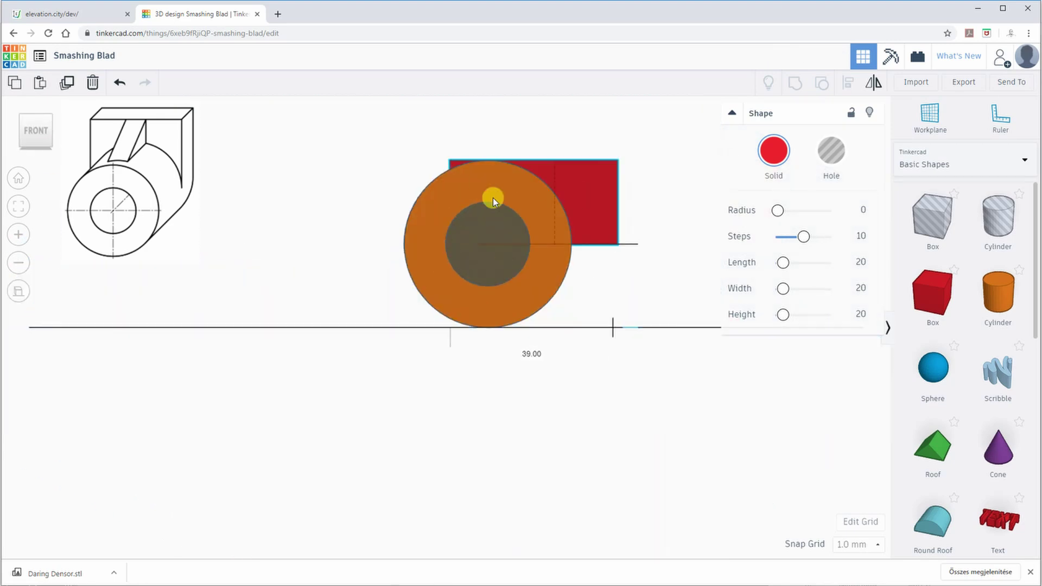
left_click_drag(493, 198, 457, 197)
left_click(631, 233)
right_click_drag(631, 233, 643, 347)
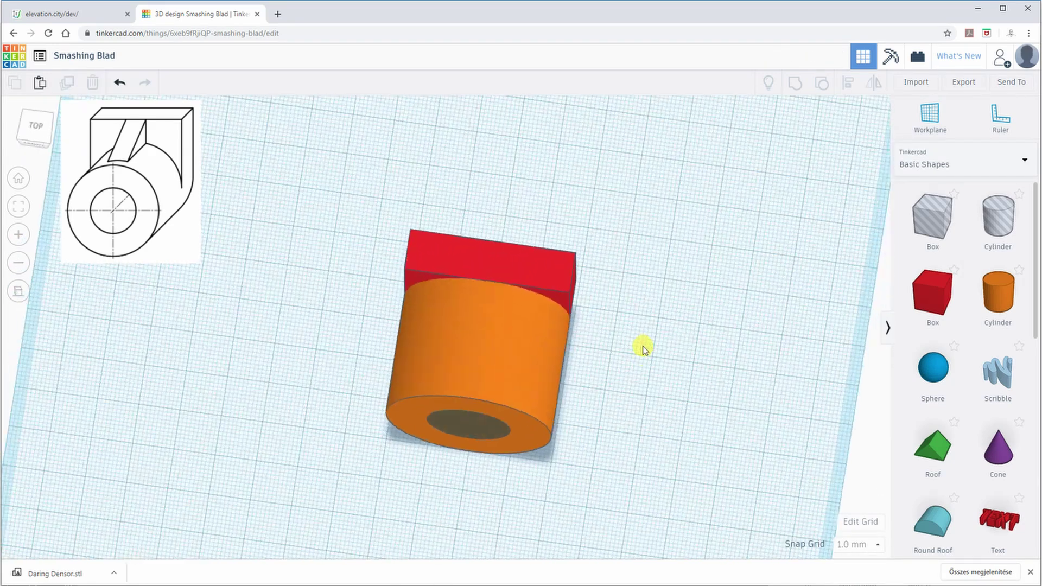
Move the red plate forward in the top view so it overlaps the rear end of the cylinder
left_click(36, 126)
left_click(517, 304)
left_click_drag(517, 304, 518, 346)
right_click_drag(628, 467, 535, 368)
left_click(592, 234)
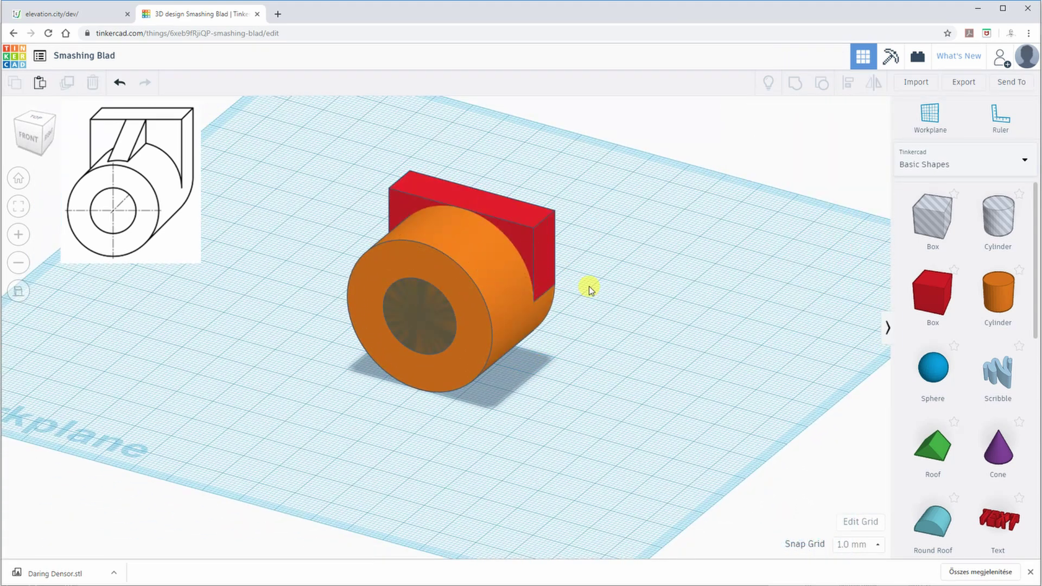
Increase the red plate's height to 30 mm
left_click(543, 249)
left_click_drag(473, 196, 481, 174)
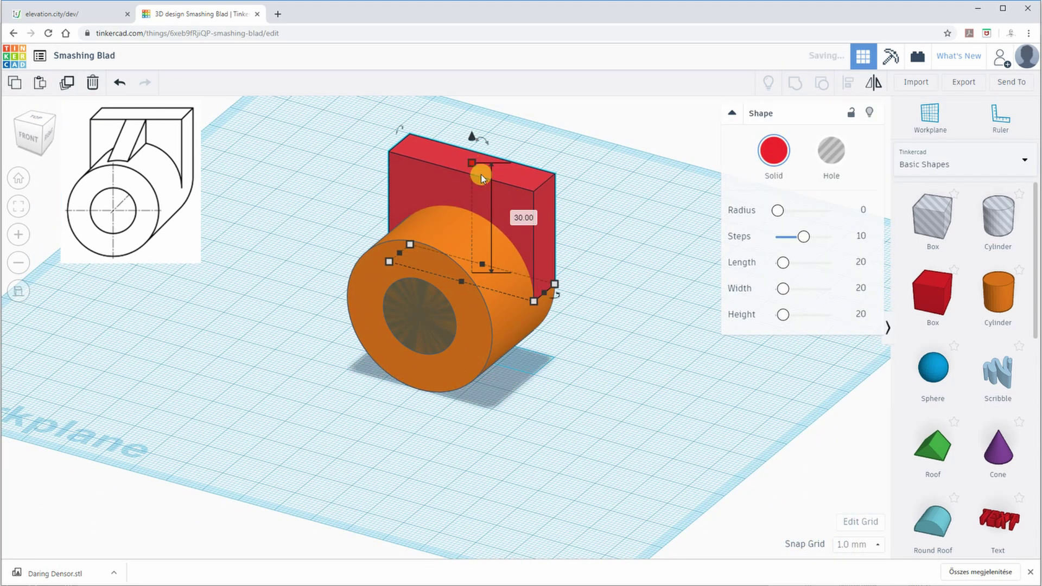
left_click(663, 276)
Add a wedge beside the cylinder, rotate it 180° about the vertical axis so its slope faces forward, and narrow it
scroll(933, 455, "down", 4)
left_click_drag(929, 384, 581, 341)
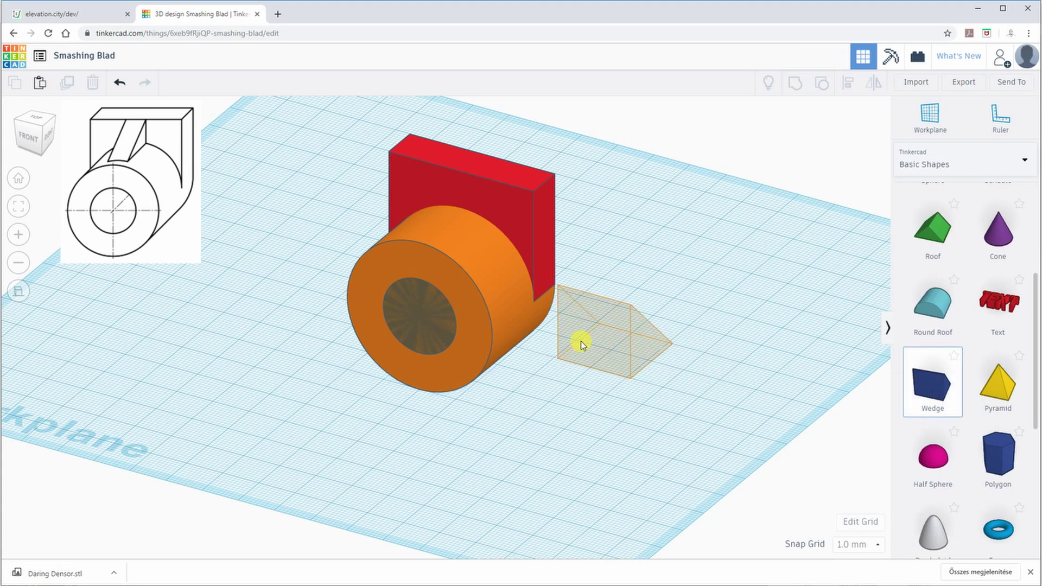
left_click(577, 341)
left_click_drag(661, 365, 559, 334)
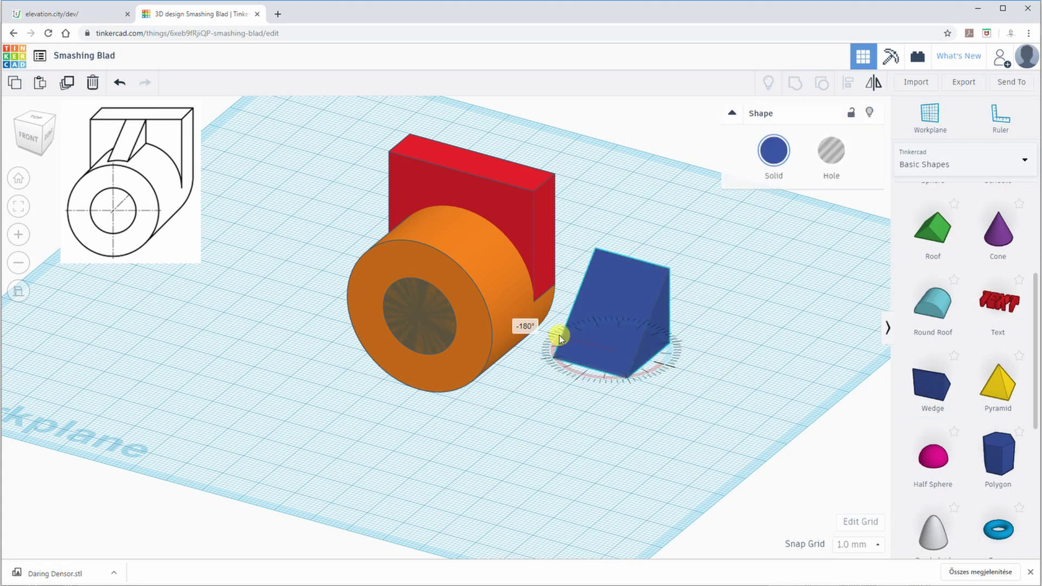
left_click_drag(649, 364, 615, 353)
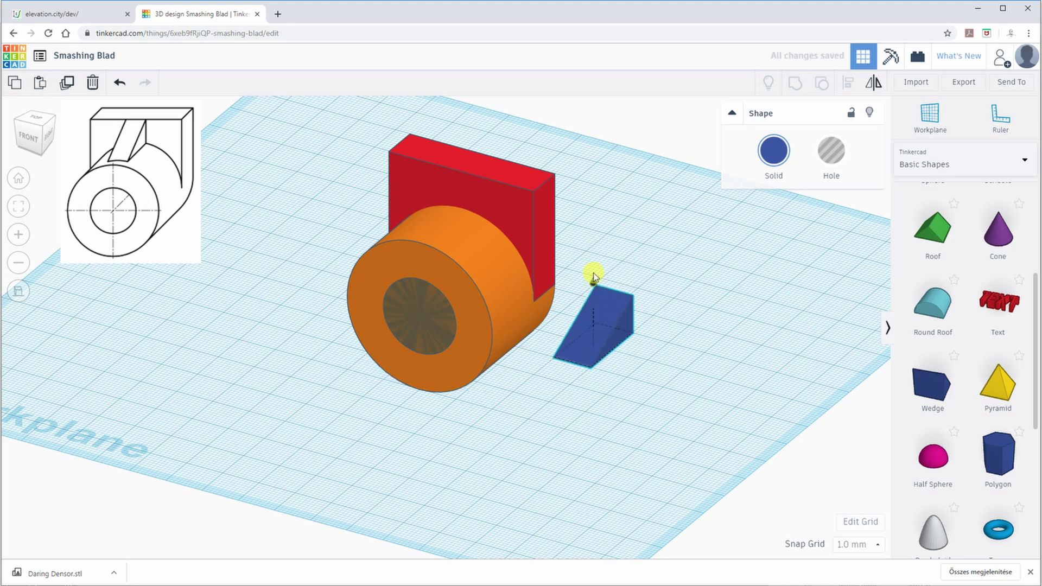
Raise the blue wedge and position it on top of the cylinder, against the middle of the red plate's front face
left_click_drag(593, 276, 593, 185)
right_click_drag(593, 368, 642, 483)
left_click_drag(588, 291, 488, 396)
right_click_drag(498, 481, 433, 200)
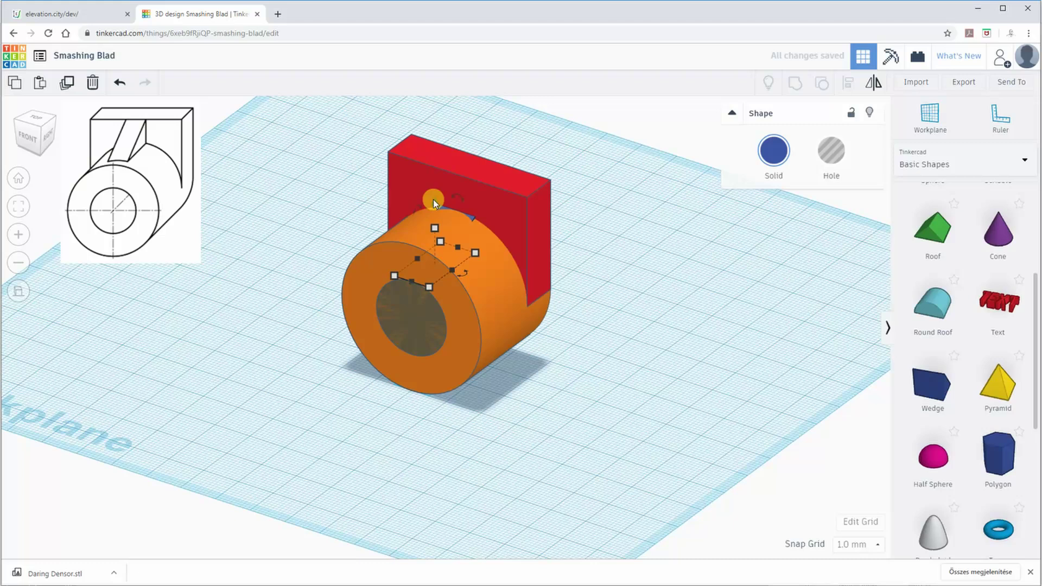
left_click_drag(434, 200, 435, 165)
left_click(267, 279)
right_click_drag(268, 279, 310, 295)
Select the plate, wedge, cylinder and hole, and group them into one bored part
left_click(505, 197)
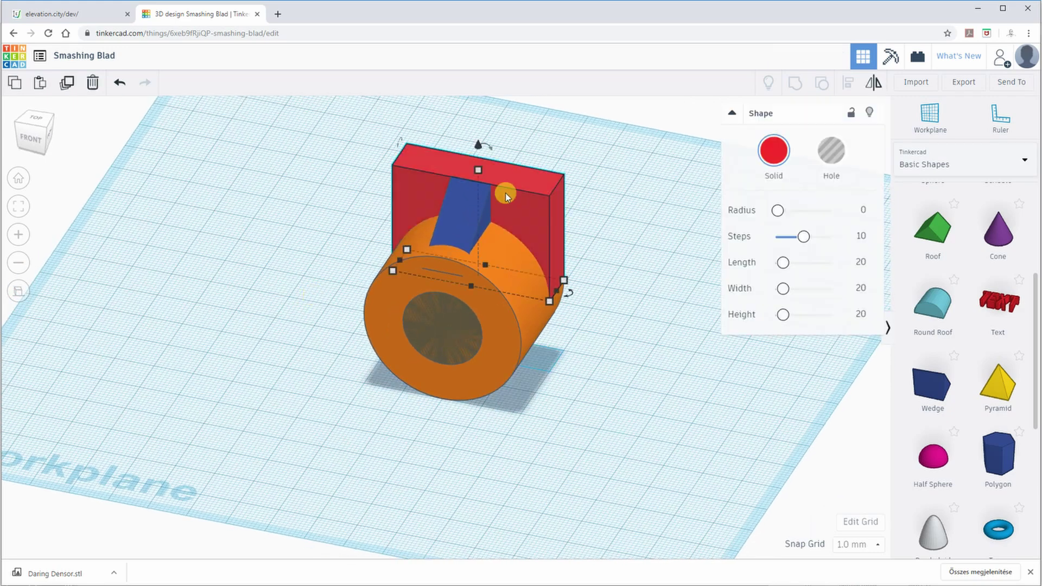
left_click_drag(309, 128, 605, 394)
left_click(792, 82)
right_click_drag(685, 350, 588, 343)
left_click(588, 343)
Examine the grouped part from the front, from both sides and from above against the reference drawing
left_click(29, 138)
left_click(32, 142)
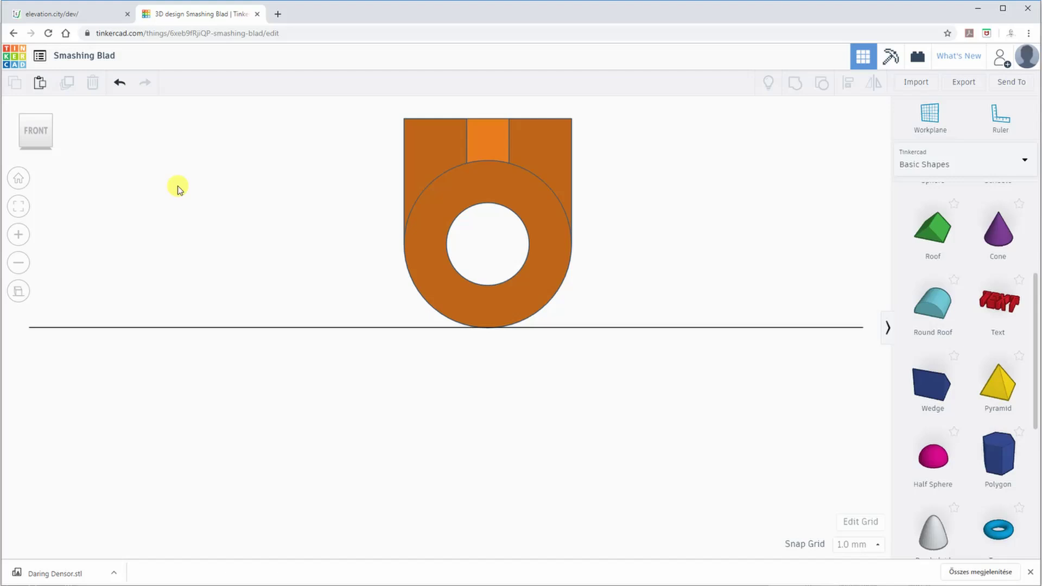
right_click_drag(656, 200, 478, 214)
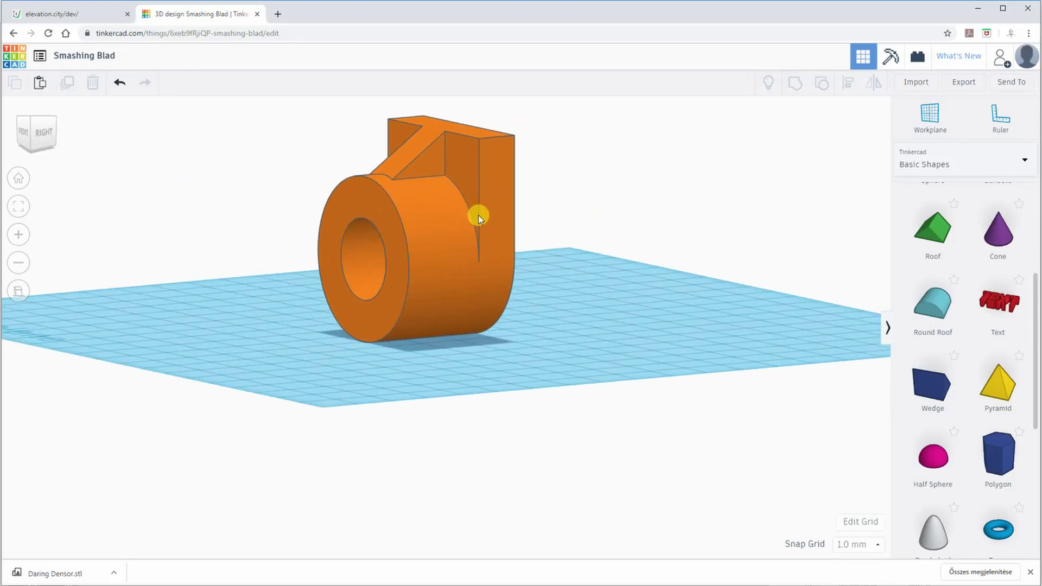
left_click(38, 132)
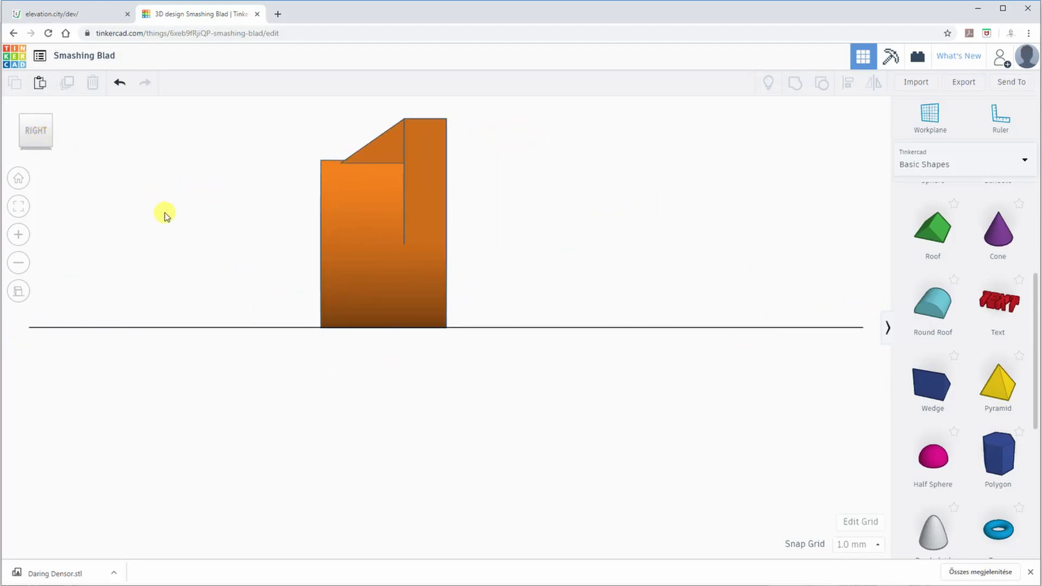
right_click_drag(207, 223, 523, 220)
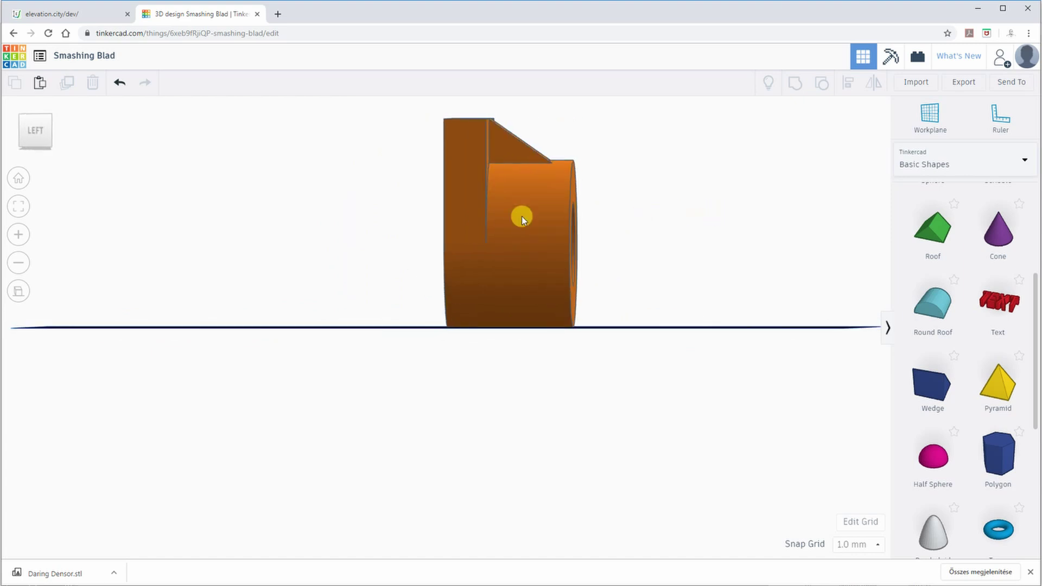
right_click_drag(201, 164, 152, 361)
left_click(36, 131)
right_click_drag(232, 418, 161, 293)
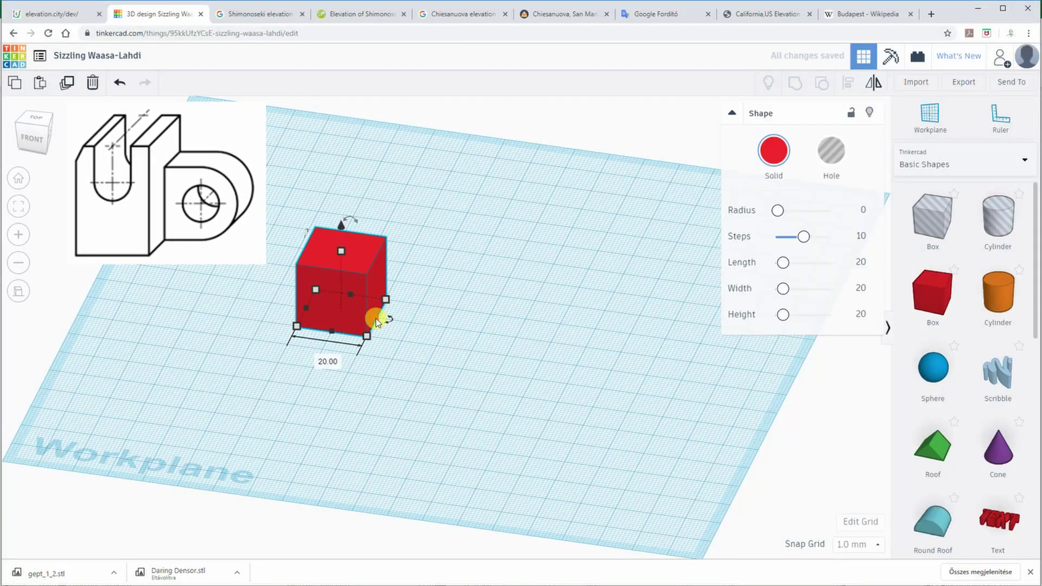
Widen the red box and make it 40 mm tall, and place a thinner, lower box against its right side
left_click_drag(379, 310, 419, 322)
left_click_drag(358, 256, 346, 193)
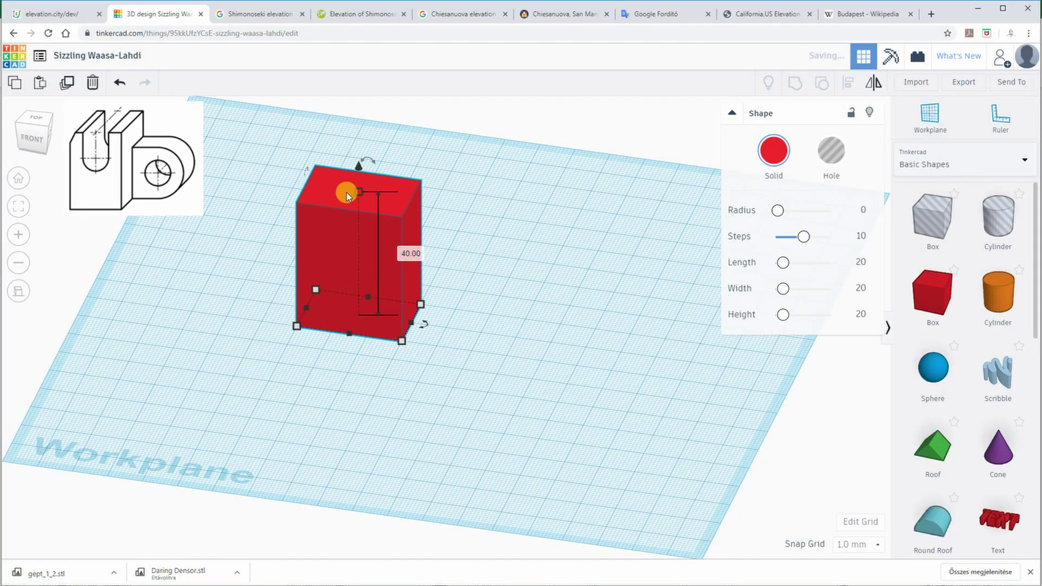
left_click(932, 293)
left_click(445, 331)
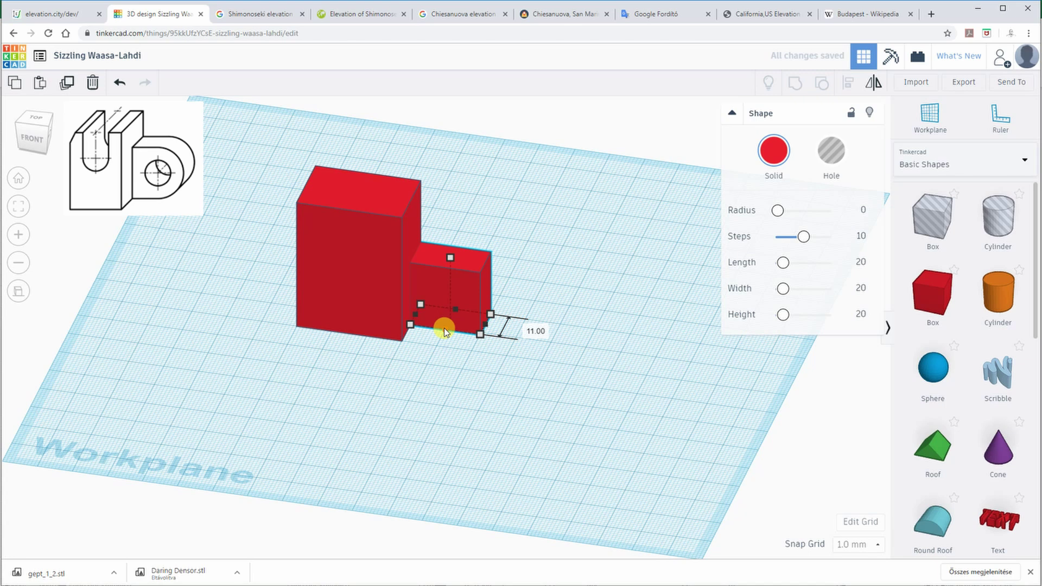
left_click_drag(438, 262, 439, 227)
Add a cylinder, rotate it 90° so its round face points forward, and resize it to the small box's depth and height
left_click(1001, 309)
left_click_drag(1001, 309, 548, 350)
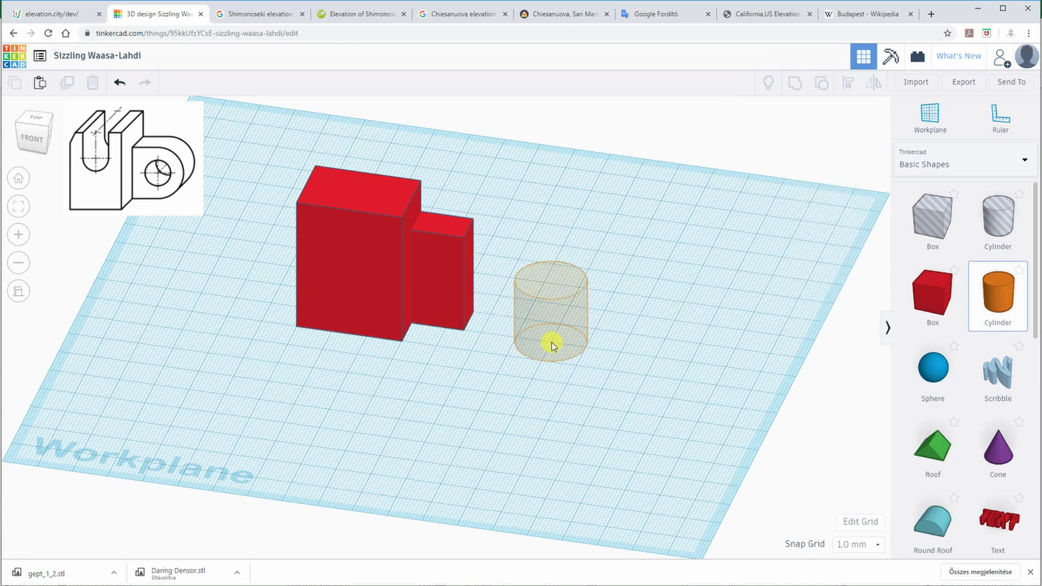
left_click(553, 347)
left_click_drag(516, 260, 504, 333)
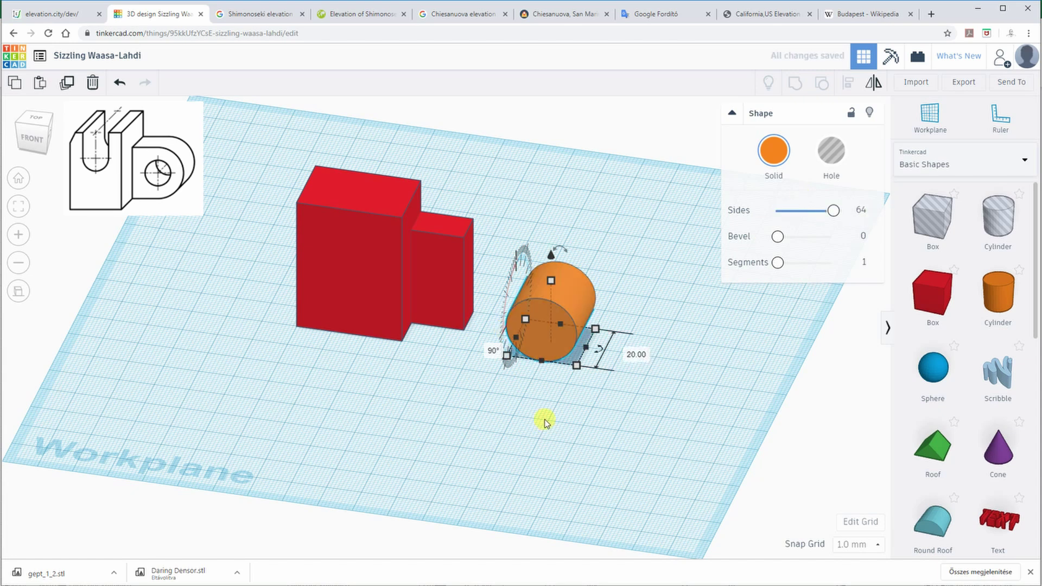
left_click_drag(556, 271, 556, 247)
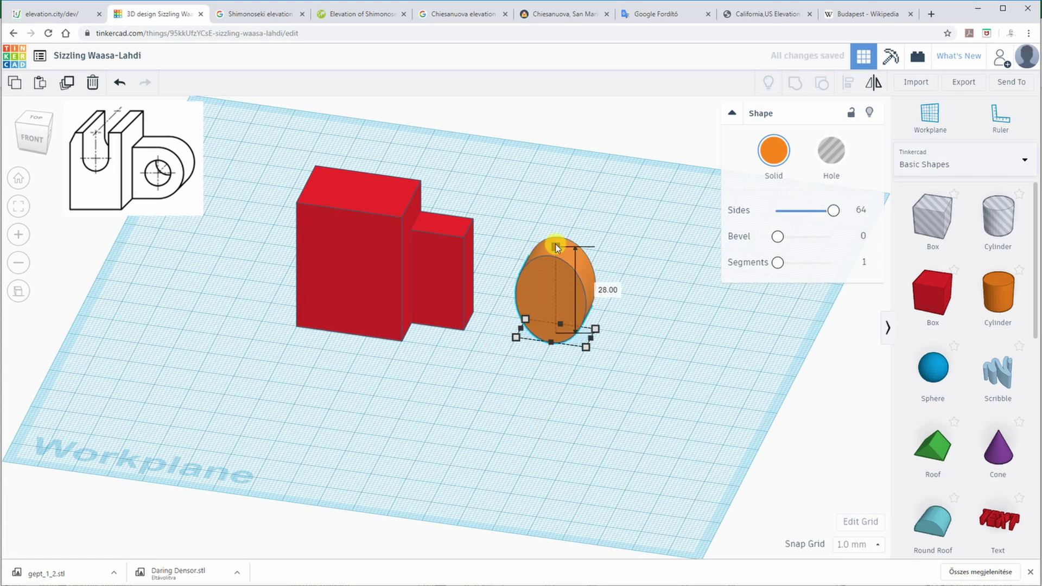
left_click_drag(595, 330, 625, 345)
Move the orange cylinder in the front view so its centre lies on the small box's outer edge, forming a rounded end
left_click(34, 135)
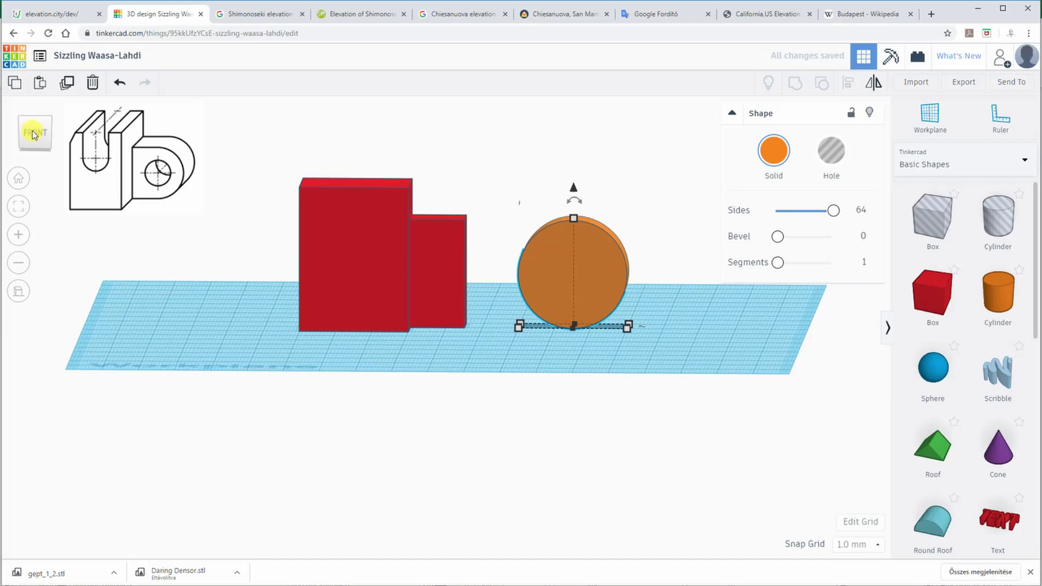
left_click_drag(588, 272, 482, 274)
right_click_drag(604, 230, 628, 274)
left_click(629, 274)
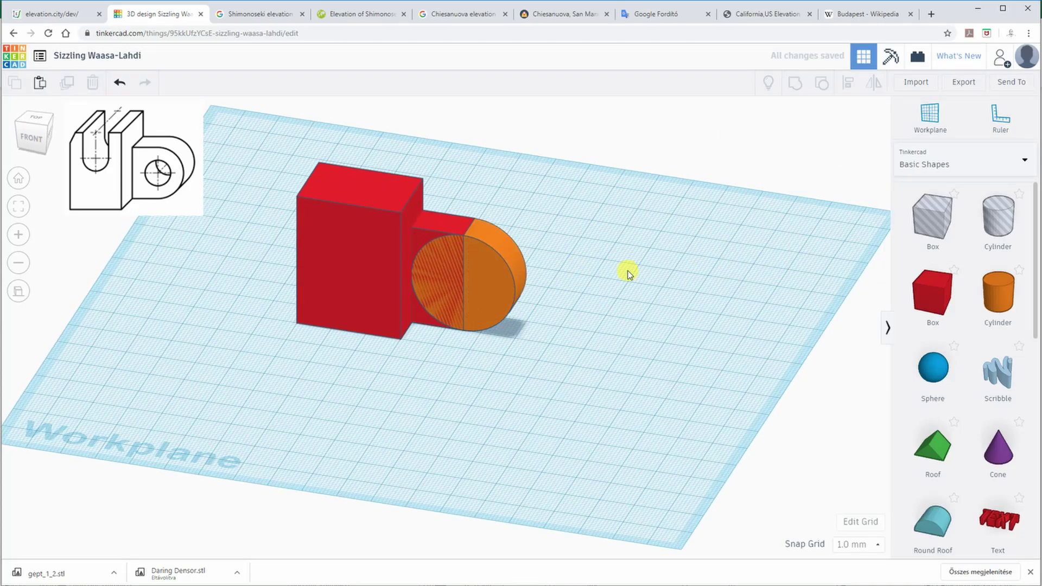
Add a cylindrical hole, rotate it 90° to lie front to back, set its sides to 64, and reduce its diameter
left_click_drag(996, 228, 567, 329)
left_click_drag(535, 239, 517, 317)
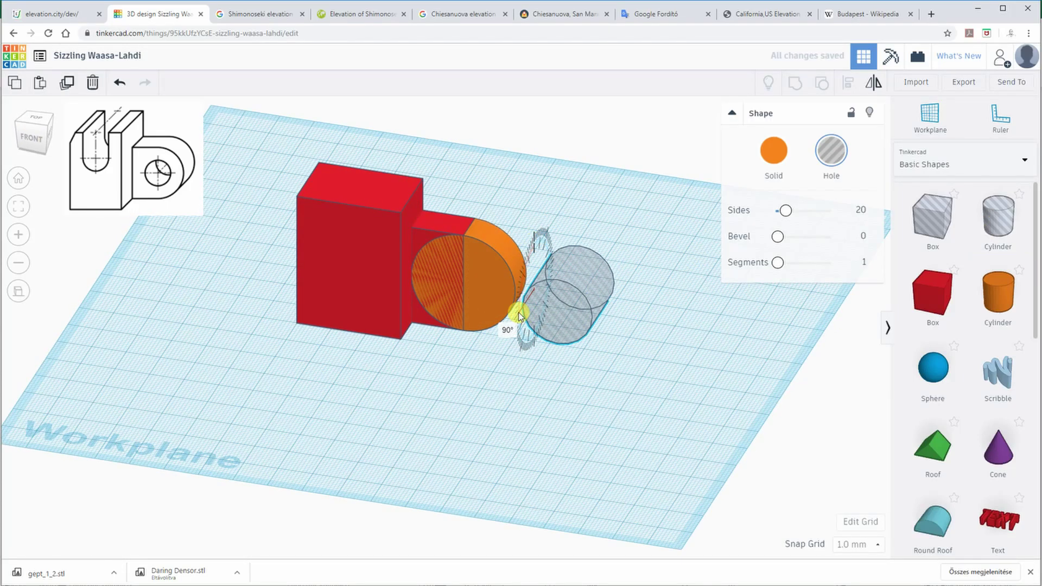
left_click_drag(786, 212, 833, 211)
right_click_drag(516, 421, 568, 314)
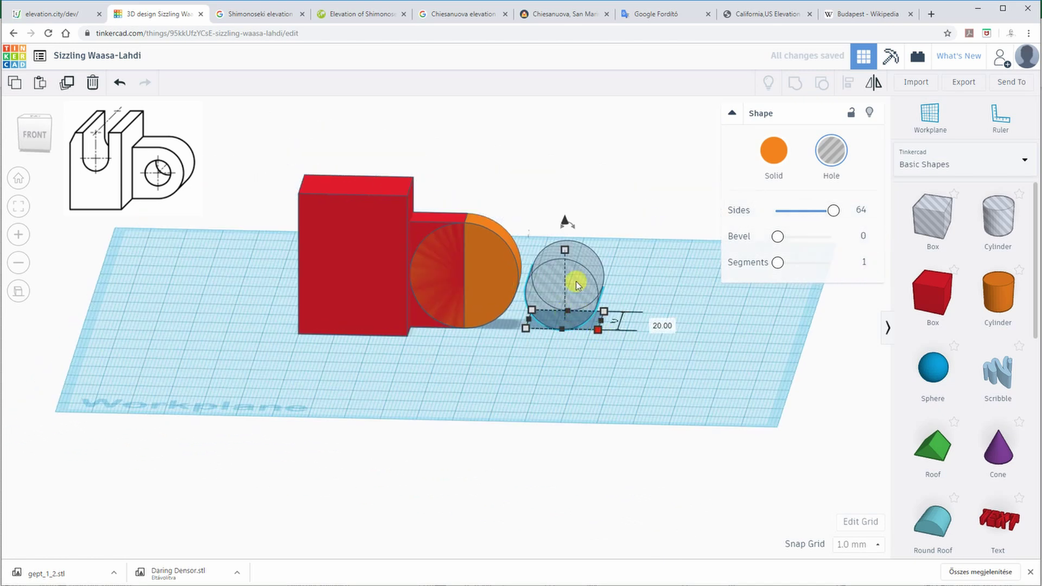
left_click_drag(565, 251, 565, 269)
Position the cylindrical hole through the rounded end, concentric with the orange cylinder in the front view
left_click_drag(604, 322, 480, 267)
left_click(35, 135)
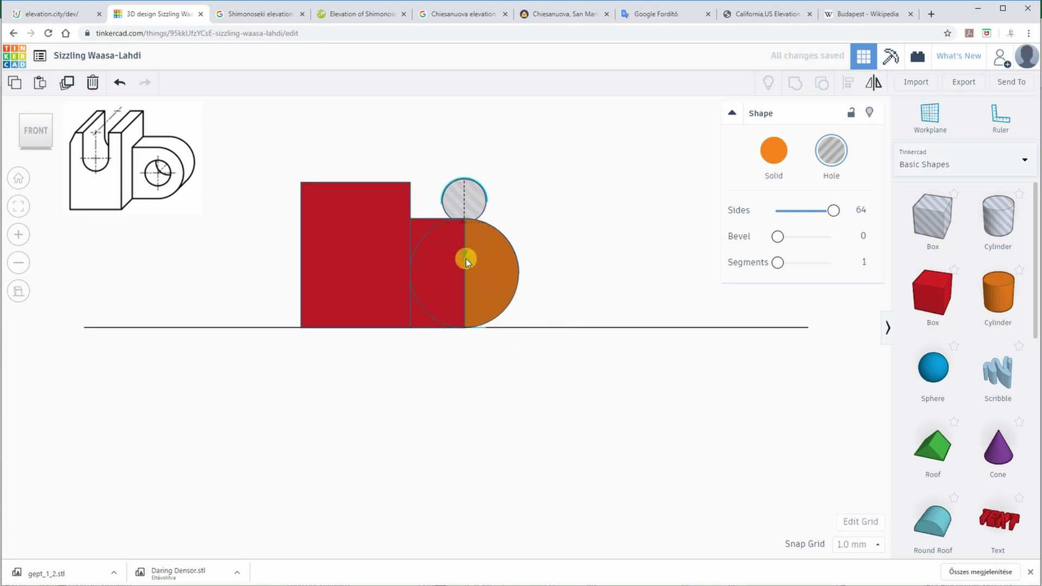
right_click_drag(455, 364, 498, 447)
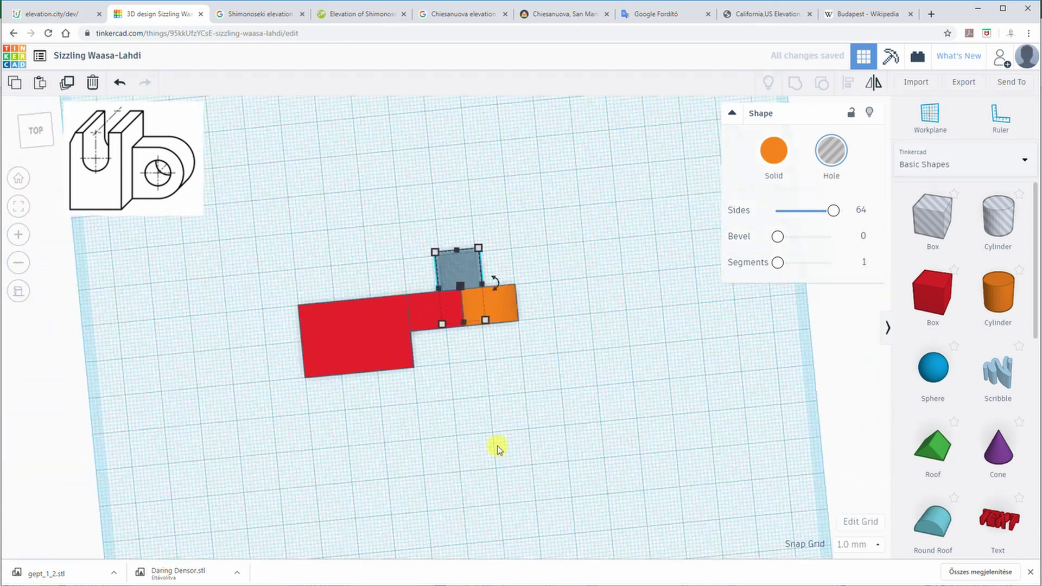
right_click_drag(471, 402, 132, 232)
left_click(39, 130)
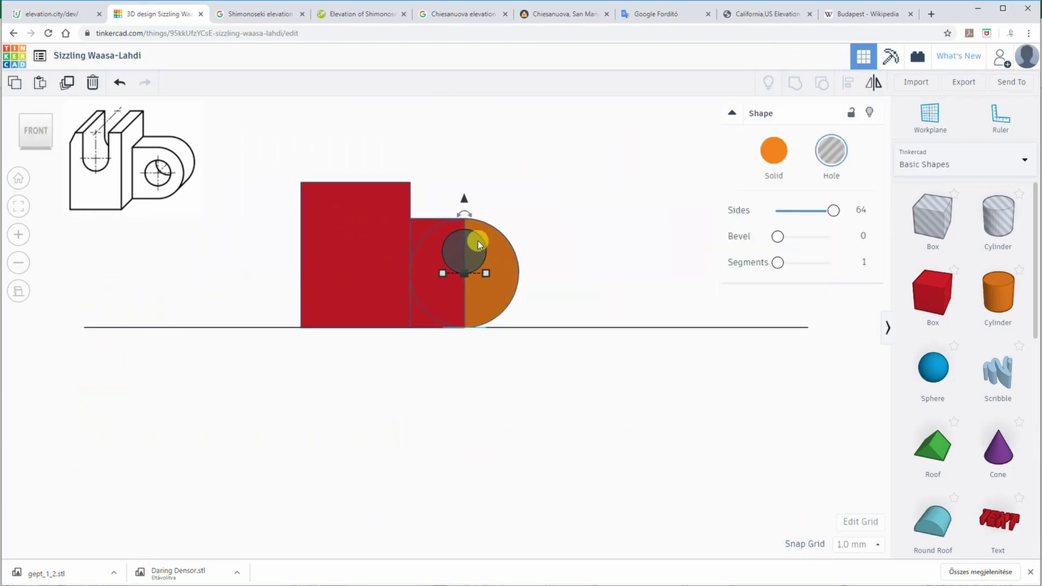
left_click(569, 209)
scroll(479, 275, "up", 4)
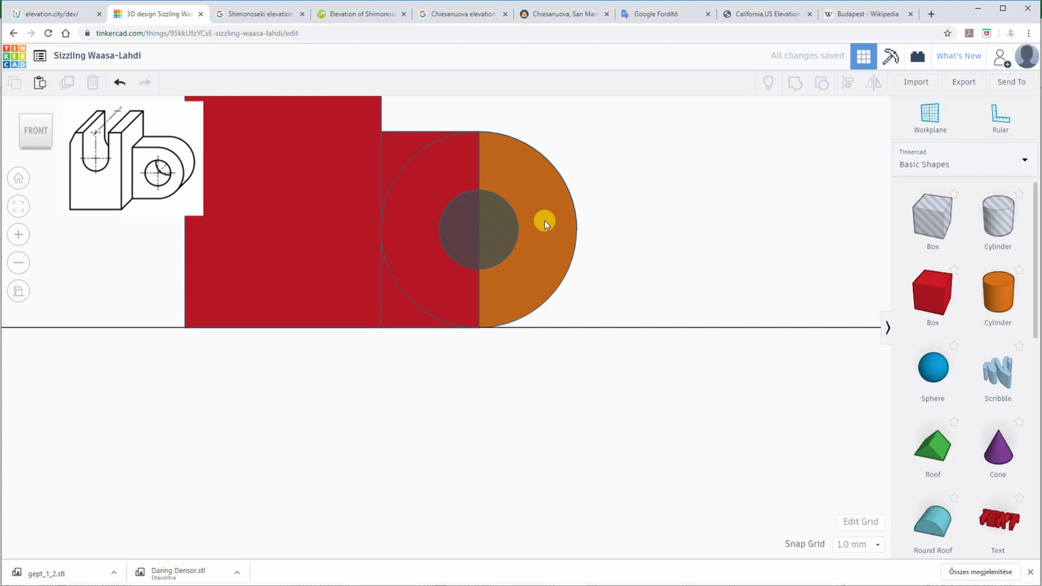
Add a box hole, place it in front of the tall red block, and raise it 24 mm
right_click_drag(545, 221, 477, 272)
middle_click_drag(477, 272, 495, 325)
left_click_drag(917, 204, 535, 186)
right_click_drag(535, 186, 330, 375)
left_click_drag(490, 122, 331, 359)
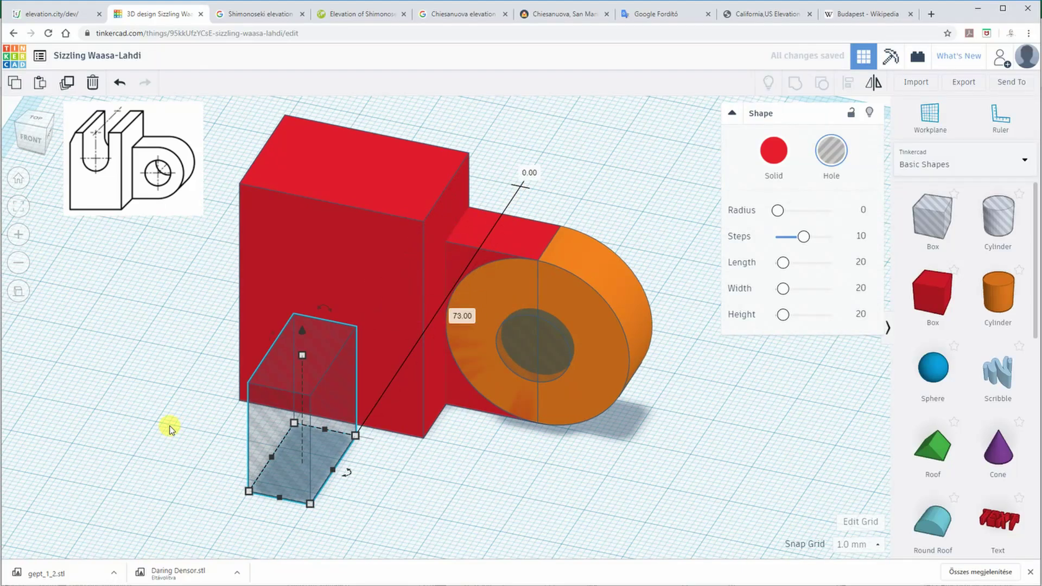
right_click_drag(168, 429, 215, 403)
left_click_drag(356, 266, 373, 112)
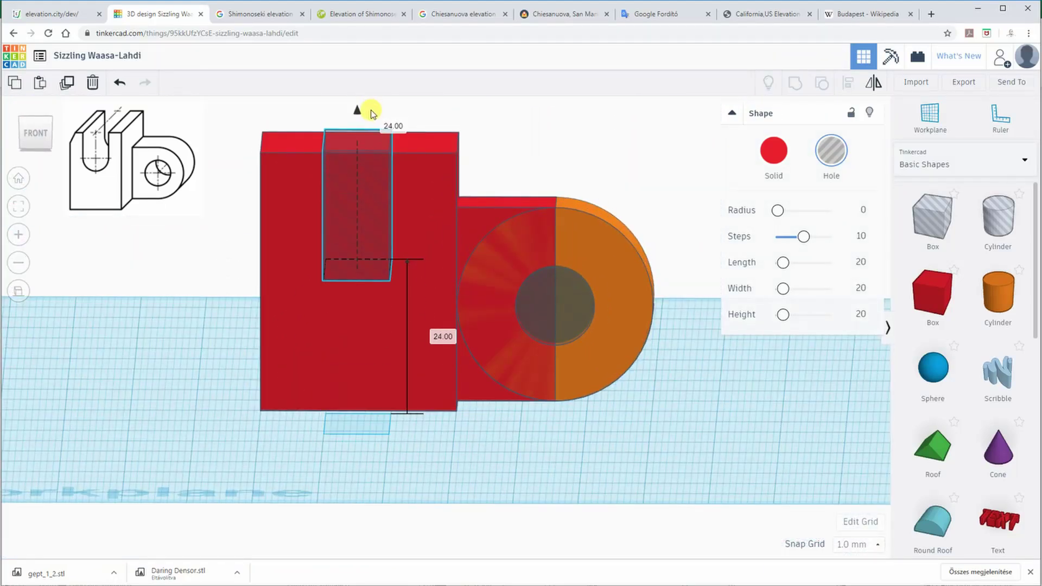
Shorten the box hole and align it centrally in the tall block's upper edge, running through the block's full depth
right_click_drag(228, 224, 234, 187)
left_click(36, 129)
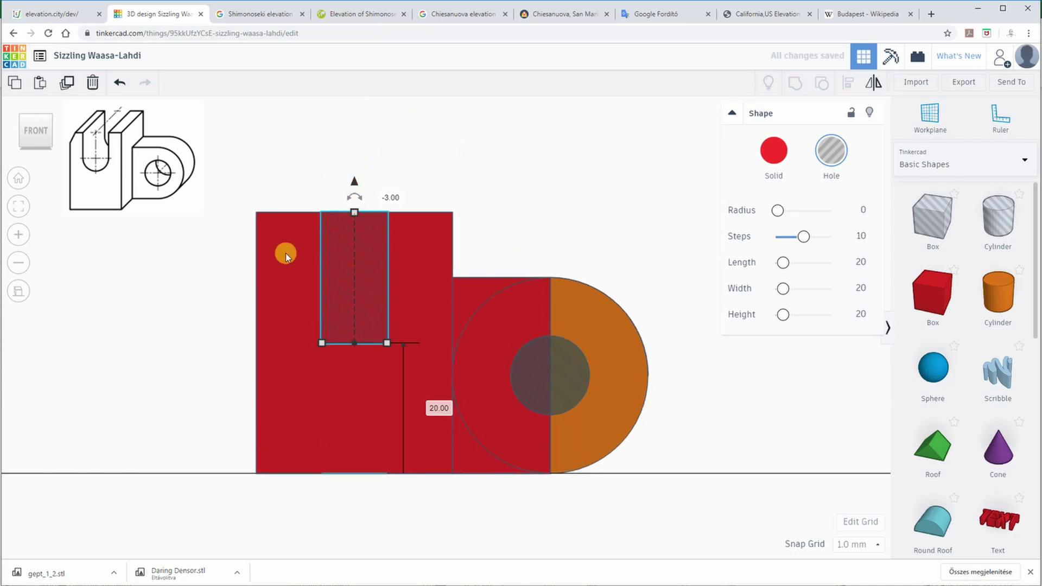
left_click_drag(356, 222, 350, 292)
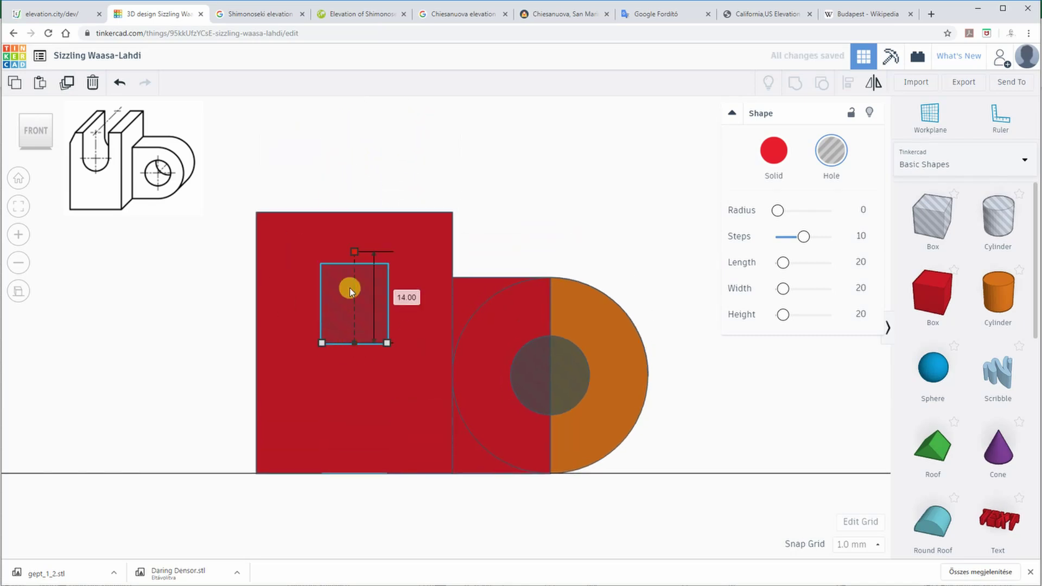
left_click_drag(398, 321, 396, 328)
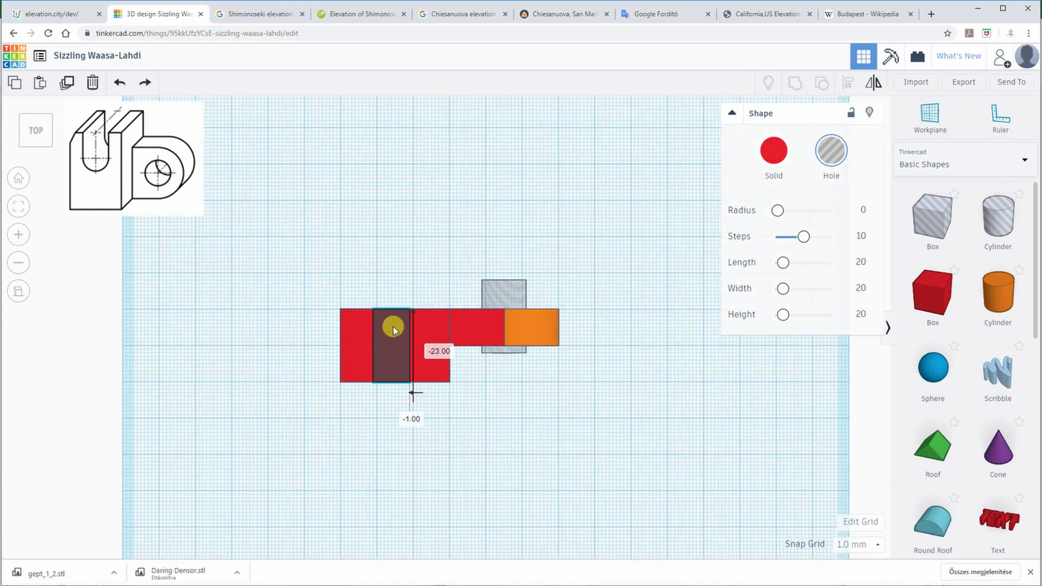
left_click(519, 450)
right_click_drag(519, 451, 510, 336)
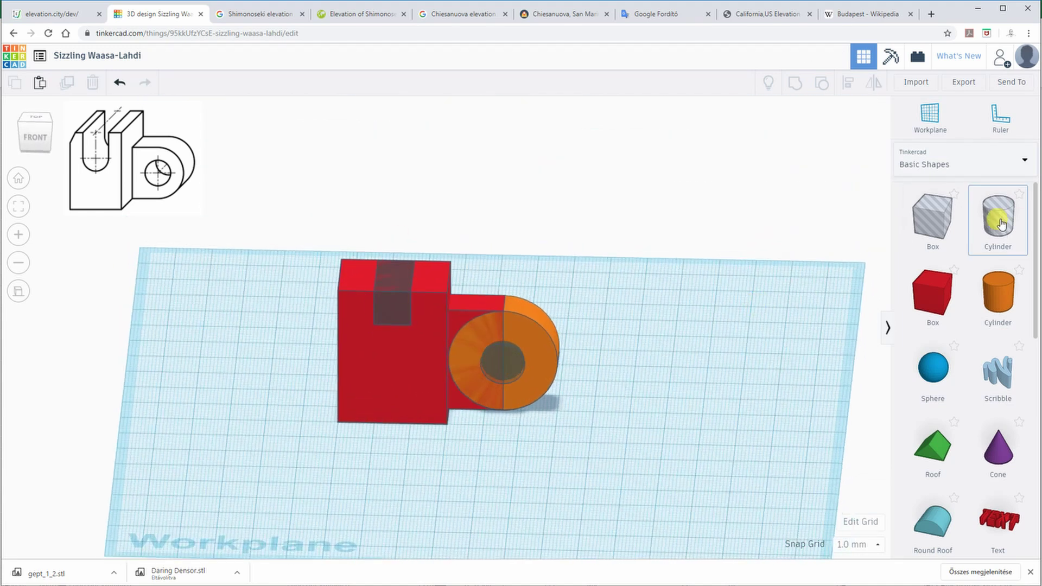
Add a second cylindrical hole, rotate it 90° to lie front to back, and shrink it to the slot's width
left_click_drag(1001, 223, 620, 406)
right_click_drag(620, 406, 591, 426)
left_click_drag(581, 343, 562, 418)
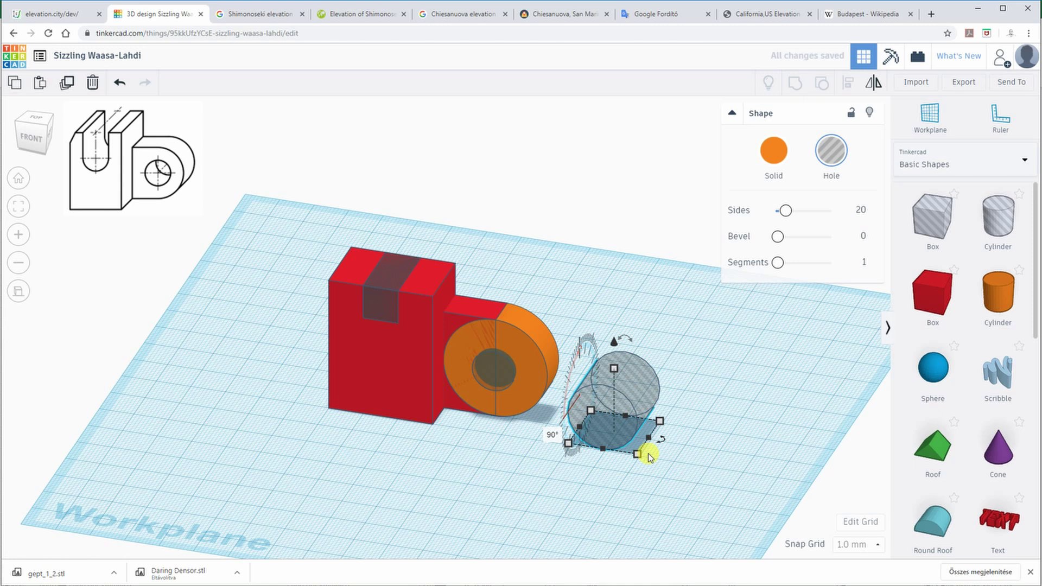
left_click_drag(649, 438, 594, 410)
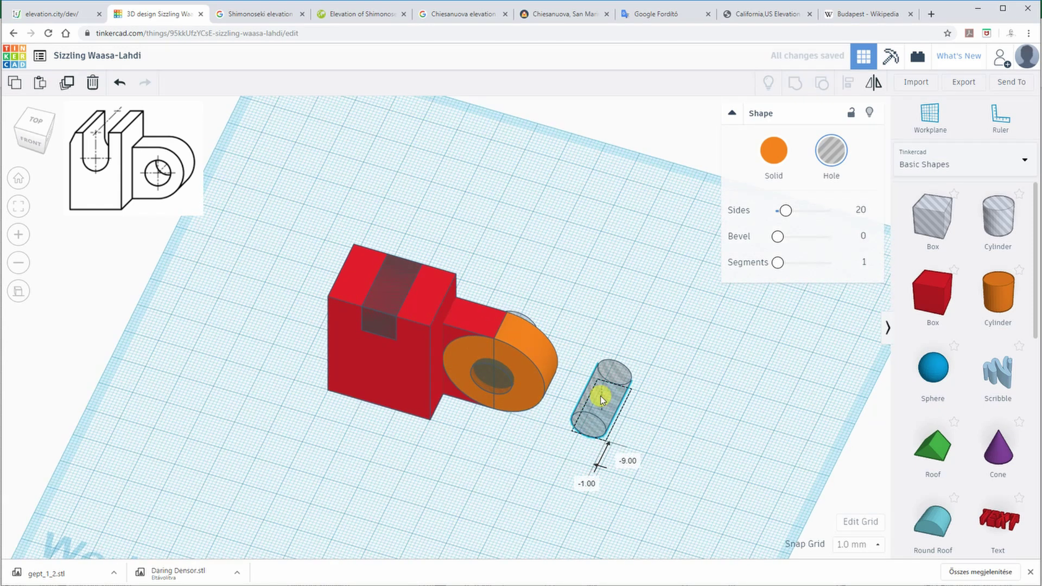
Position the second cylindrical hole at the lower end of the box hole, aligned through the tall block's depth
left_click(28, 137)
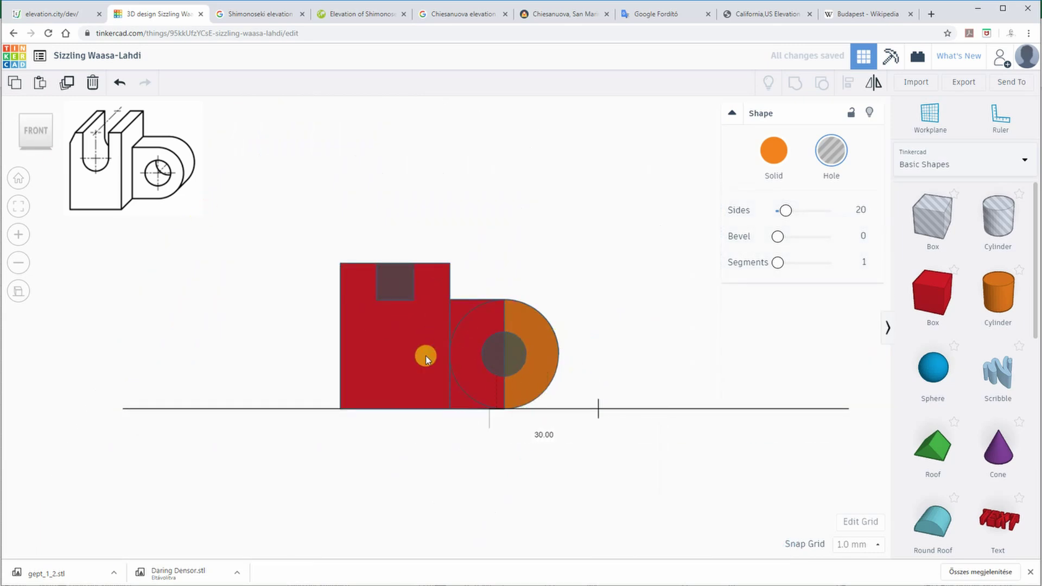
right_click_drag(489, 215, 261, 323)
left_click(36, 133)
left_click_drag(399, 281, 399, 295)
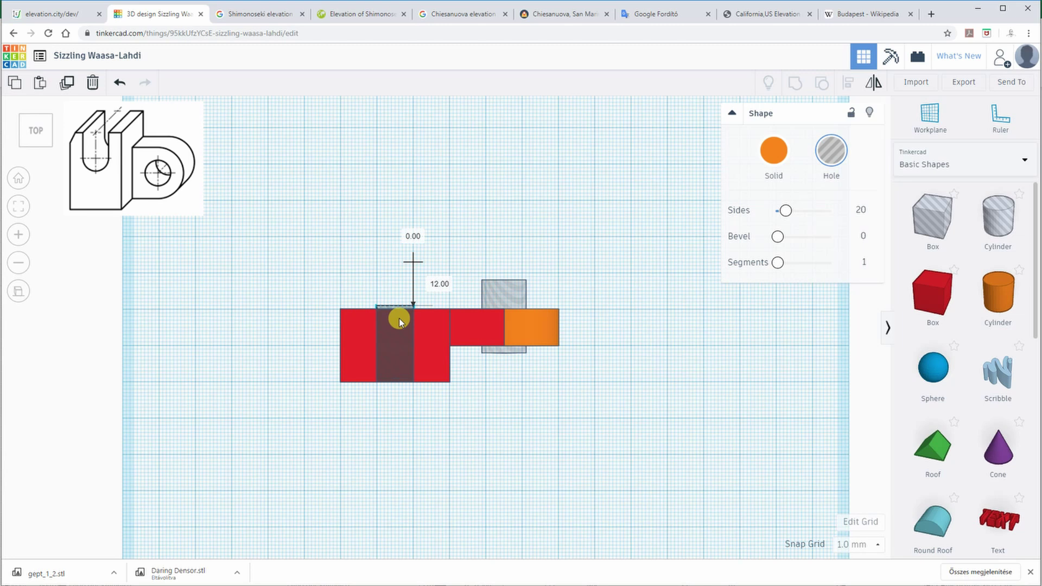
right_click_drag(398, 325, 379, 391)
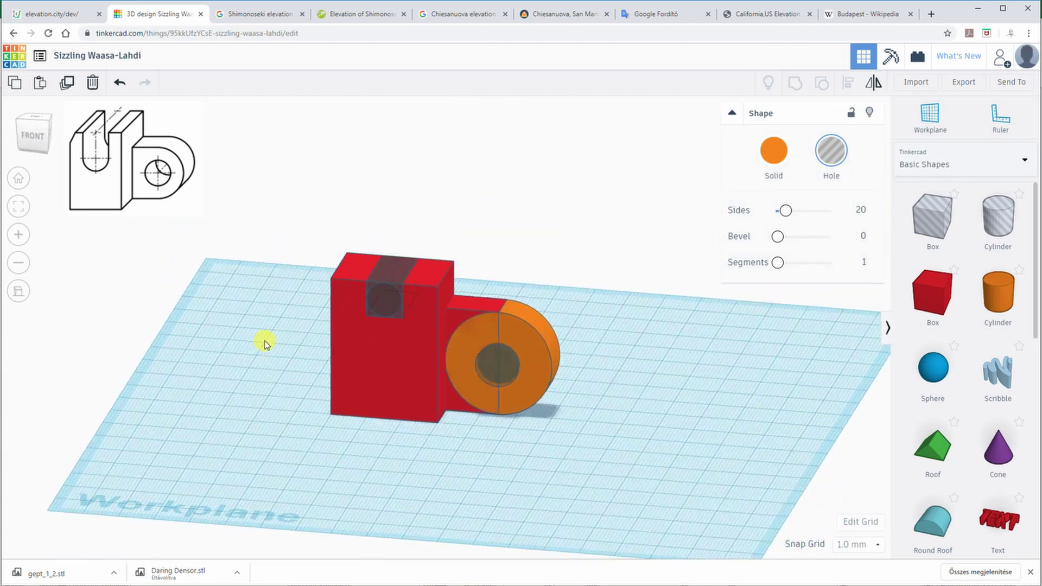
Select all the solids and holes and group them to cut the rounded slot and the bore
left_click_drag(261, 214, 604, 490)
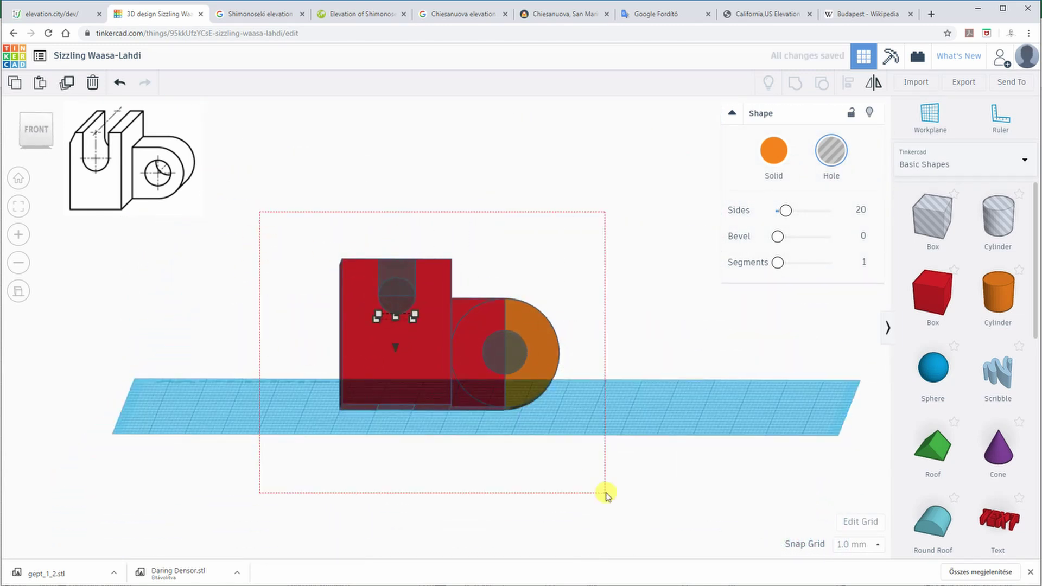
key("ctrl+g")
right_click_drag(650, 204, 338, 296)
Add a wedge to the left of the bracket, rotate it so its slope faces downward, and narrow it to 4 mm
scroll(942, 434, "down", 3)
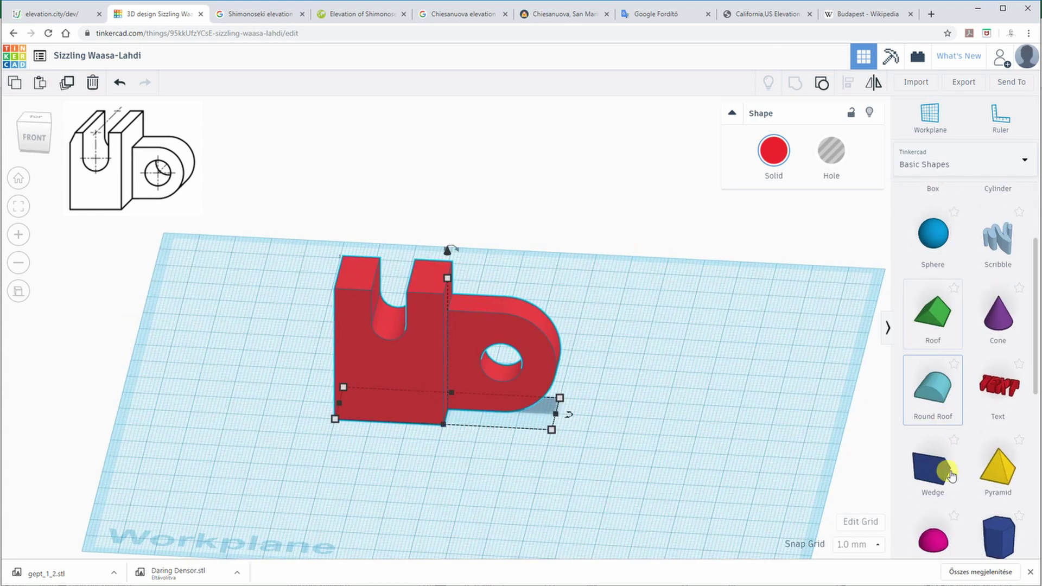
left_click_drag(933, 459, 260, 387)
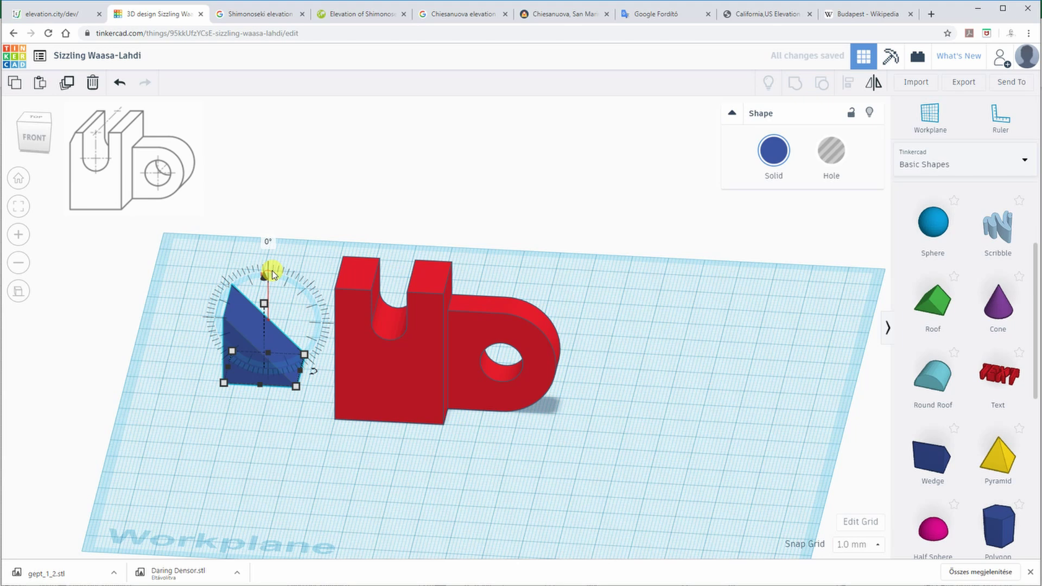
left_click_drag(272, 273, 320, 324)
left_click_drag(265, 373, 287, 371)
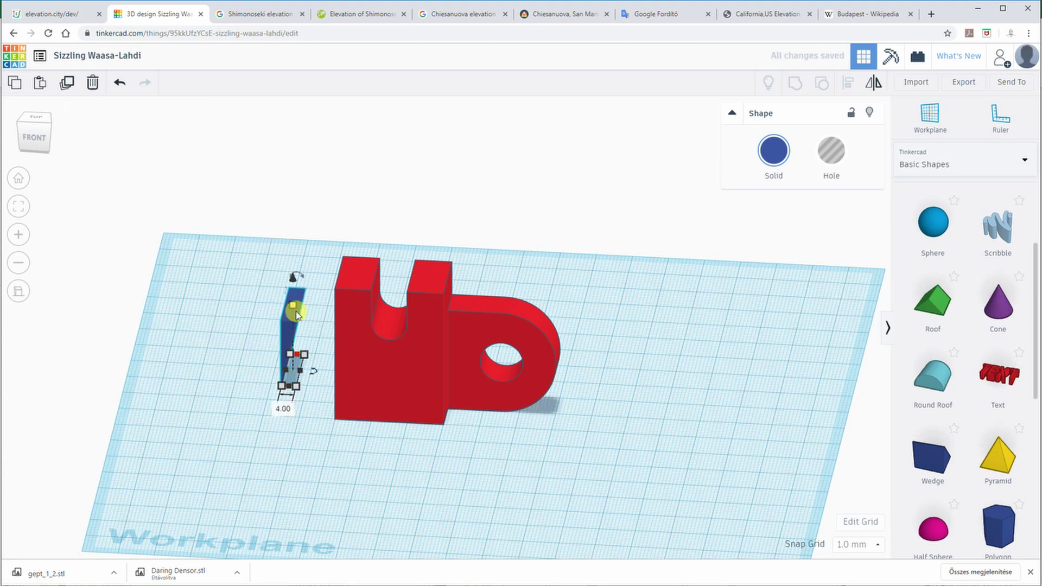
Move the wedge closer to the tall block, lengthen it front to back, and turn it into a hole
scroll(207, 369, "up", 6)
scroll(192, 415, "down", 3)
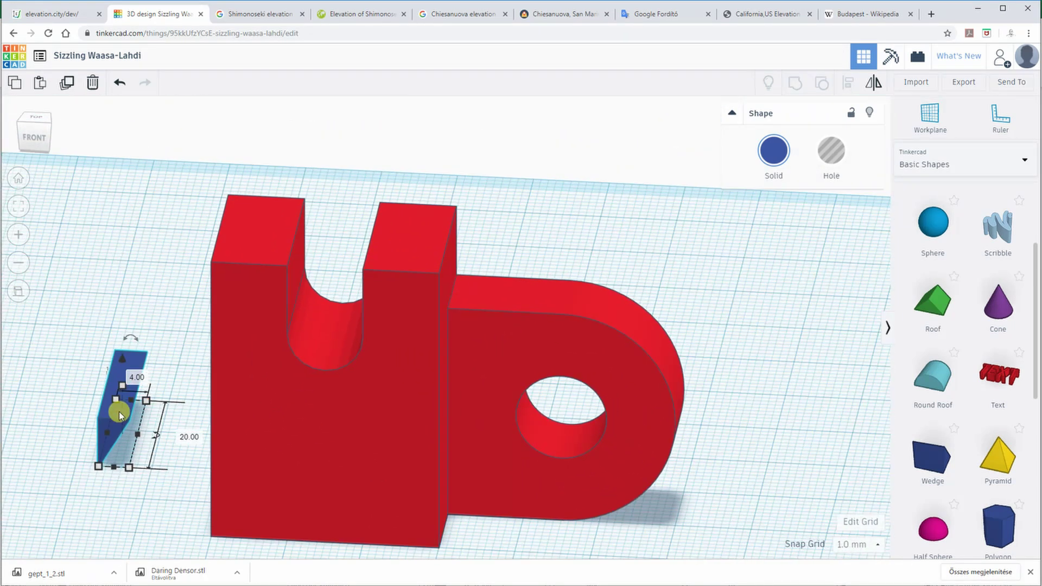
left_click_drag(107, 422, 151, 429)
left_click_drag(142, 476, 145, 510)
key("h")
Raise the wedge hole and position it over the tall block's upper left edge in the front view
left_click_drag(153, 388, 158, 187)
left_click_drag(140, 249, 136, 271)
left_click(33, 139)
left_click_drag(146, 223, 226, 231)
Select the bracket and the wedge hole and group them to chamfer the tall block's upper left edge
right_click_drag(356, 202, 343, 244)
left_click_drag(147, 138, 709, 558)
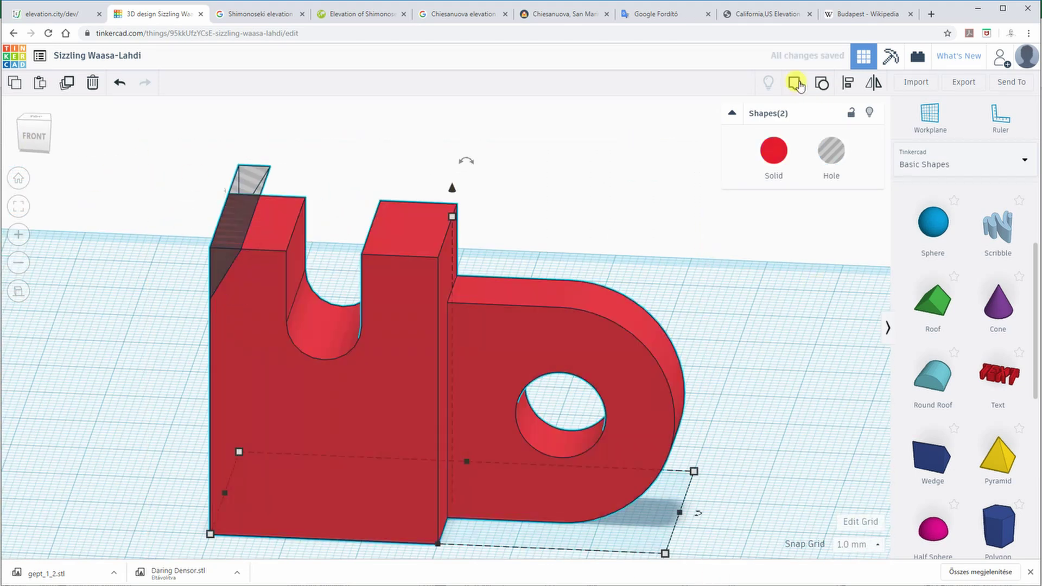
left_click(795, 83)
left_click(569, 244)
Examine the finished bracket from the front, right, left and top to check its views
right_click_drag(606, 257, 236, 329)
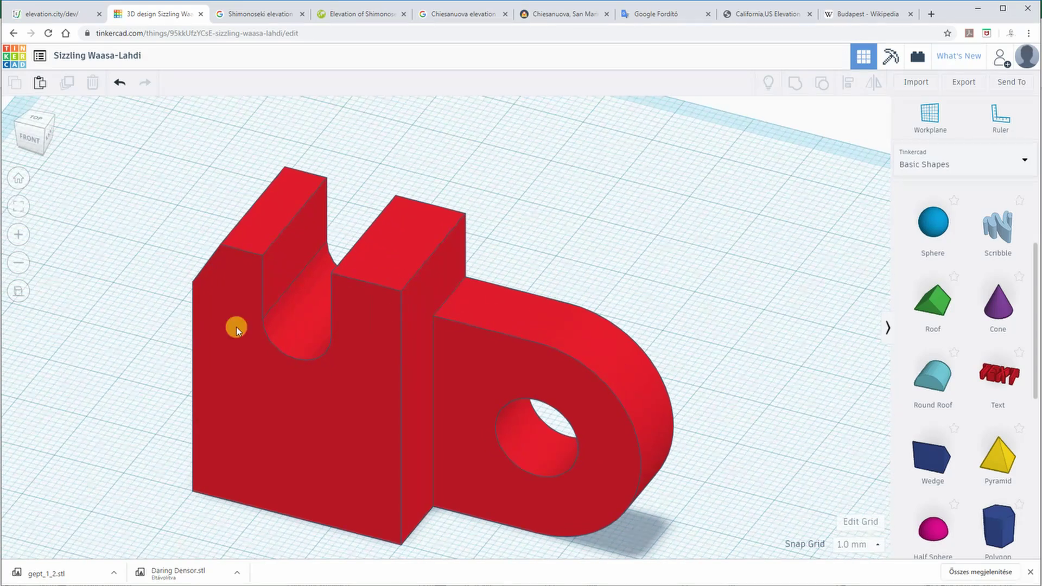
left_click(33, 140)
scroll(356, 323, "down", 3)
right_click_drag(690, 329, 218, 320)
left_click(38, 131)
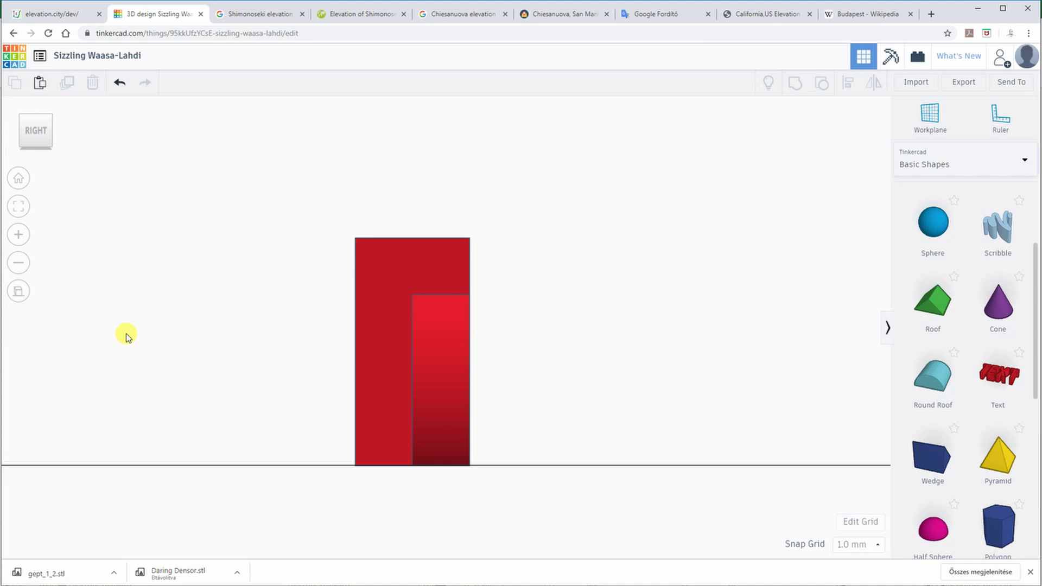
right_click_drag(126, 334, 682, 339)
left_click(26, 132)
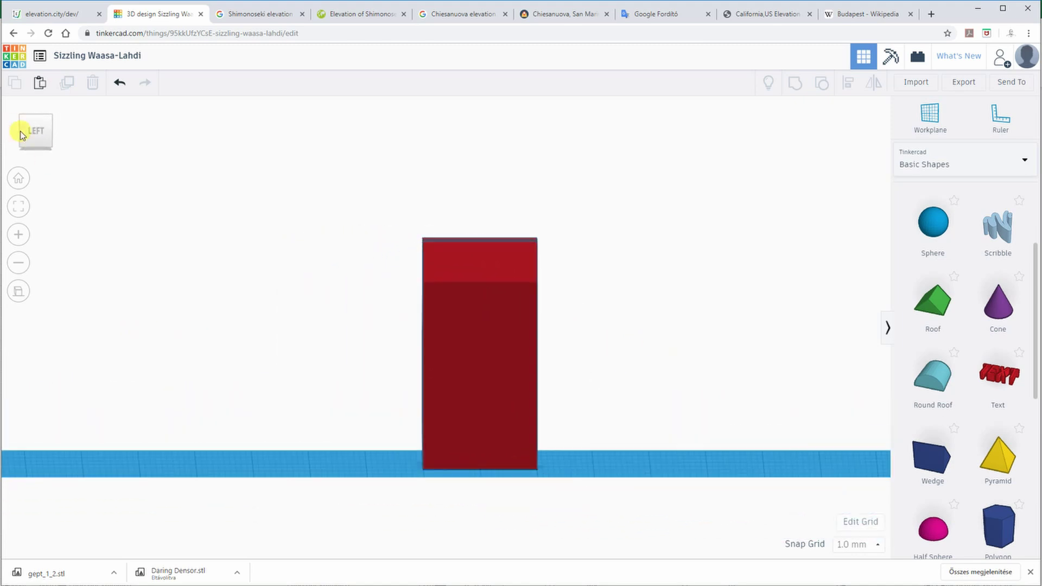
right_click_drag(717, 270, 412, 428)
left_click(30, 134)
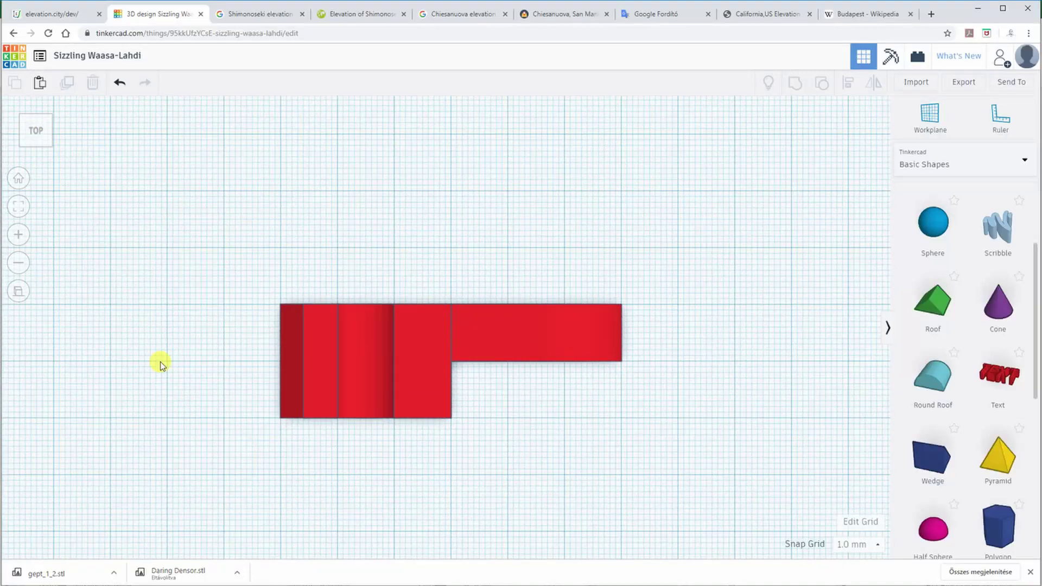
Return to the home view and switch the display from orthographic to perspective projection
left_click(19, 179)
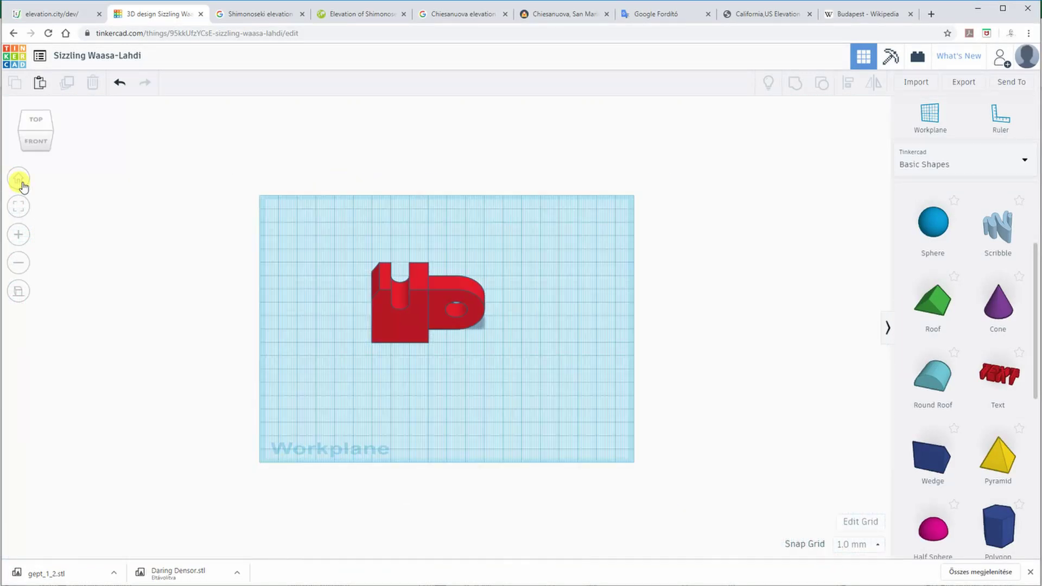
scroll(358, 310, "up", 3)
left_click(18, 292)
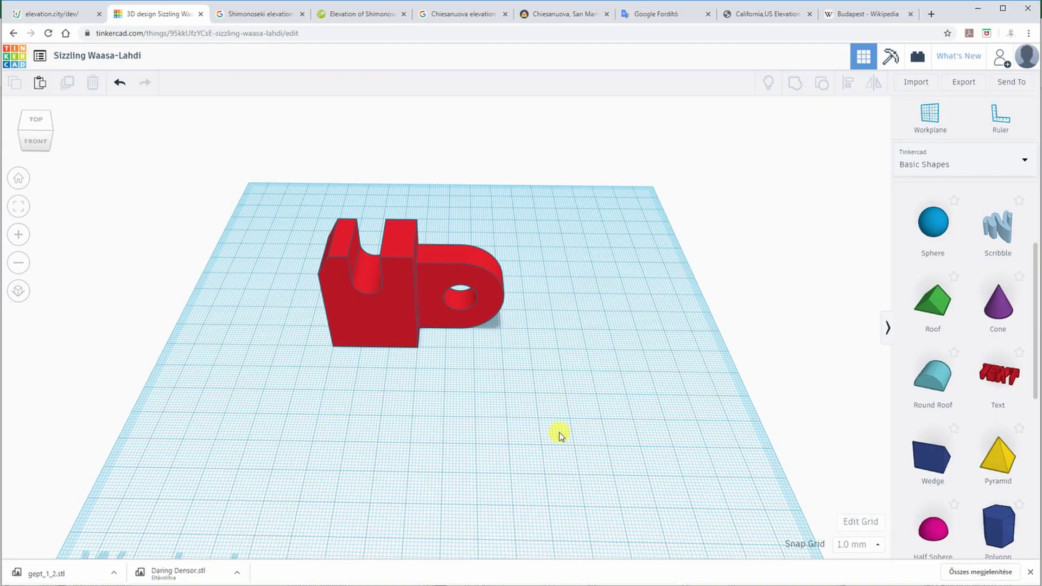